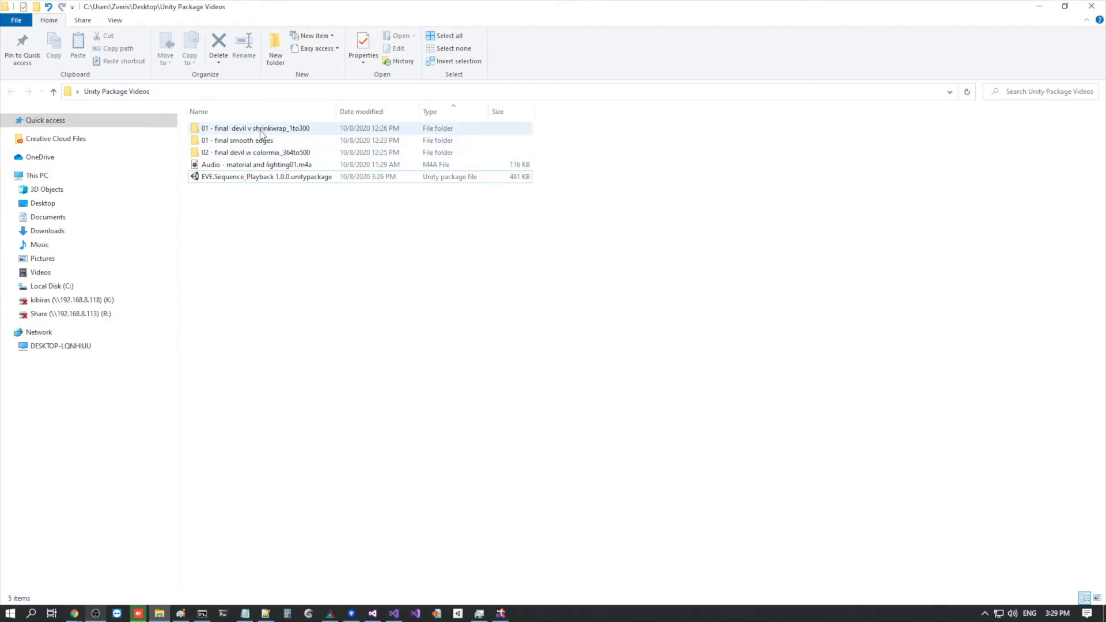
Look through the texture files in the "01 - final smooth edges" folder and return to Unity Package Videos
left_click(303, 180)
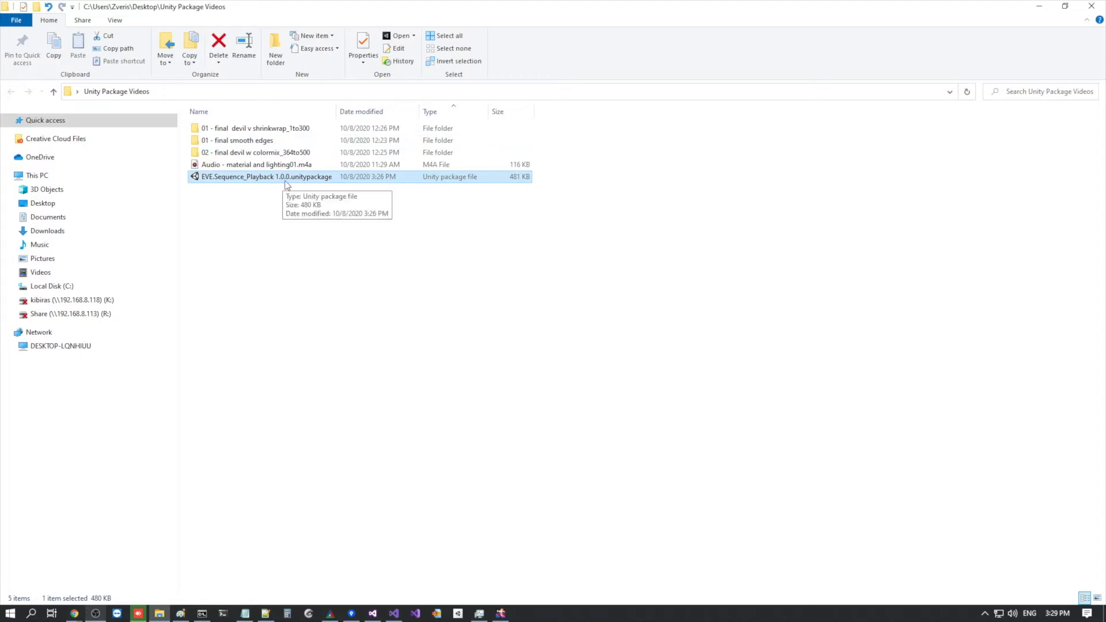
double_click(265, 143)
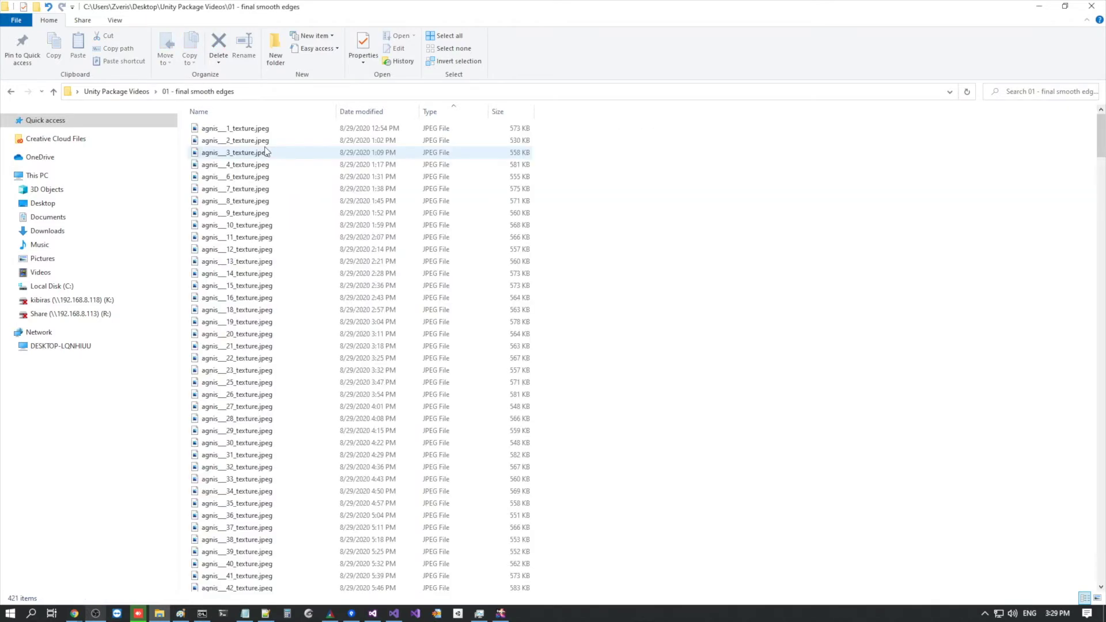
mouse_move(1099, 133)
left_mouse_down()
mouse_move(1087, 449)
mouse_move(1092, 124)
left_mouse_up()
left_click(117, 91)
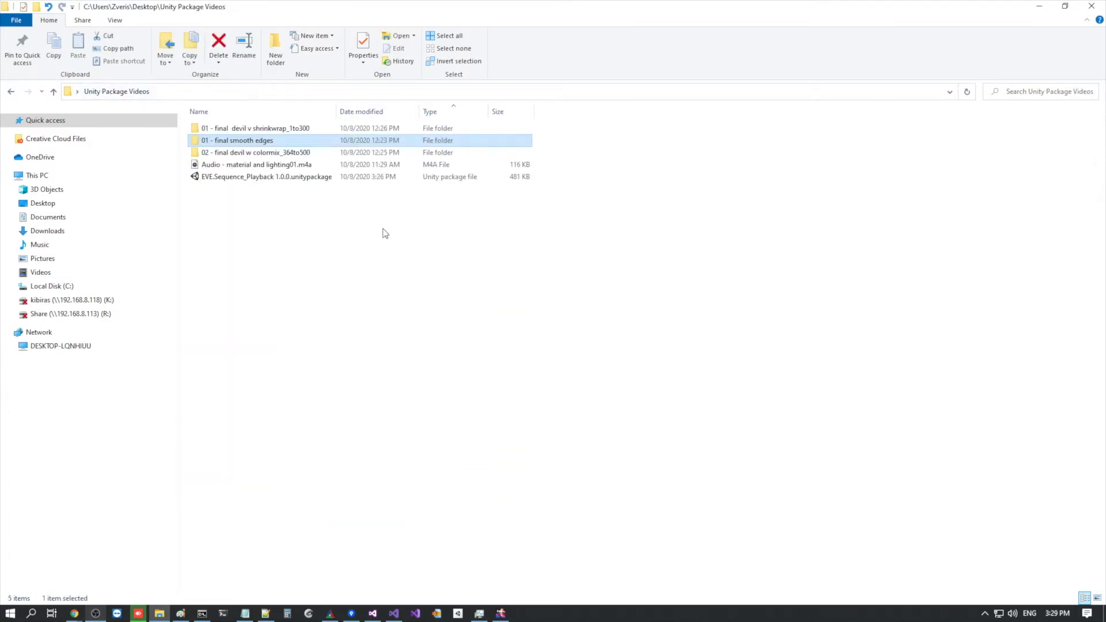
View the PLY frames of "01 - final devil v shrinkwrap_1to300" and return to the Unity Package Videos folder
key("Up")
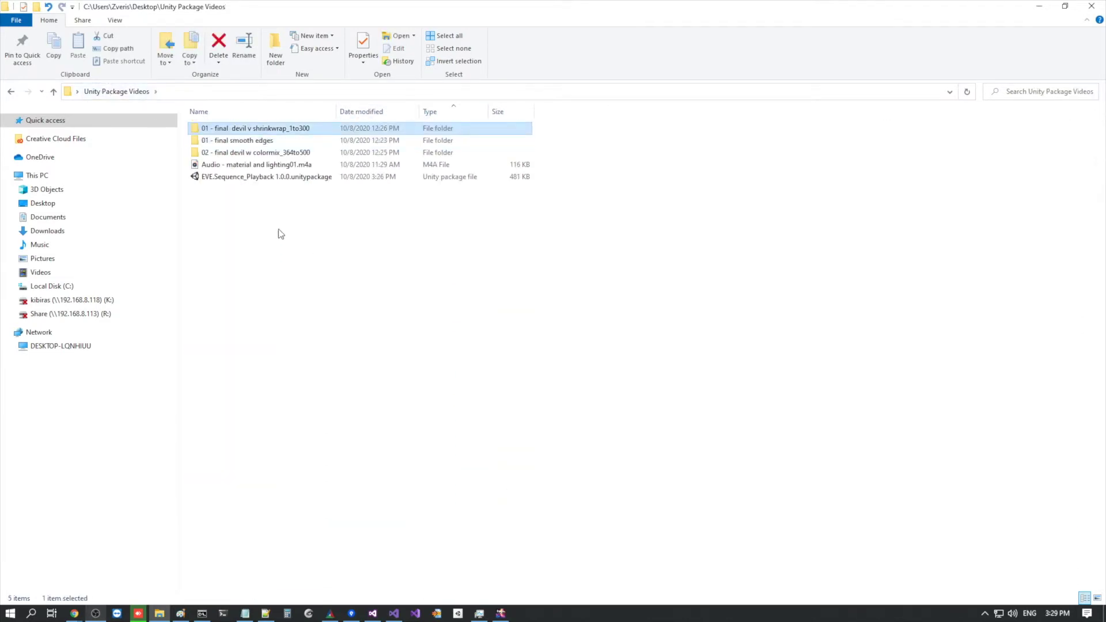
double_click(254, 129)
double_click(254, 129)
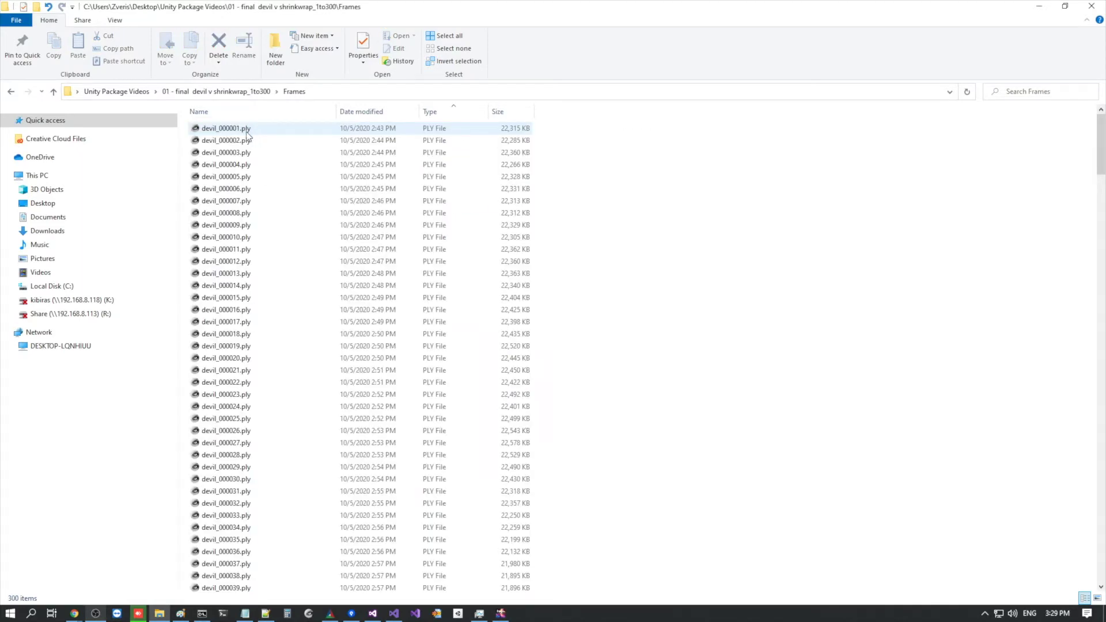
left_click(195, 94)
left_click(119, 94)
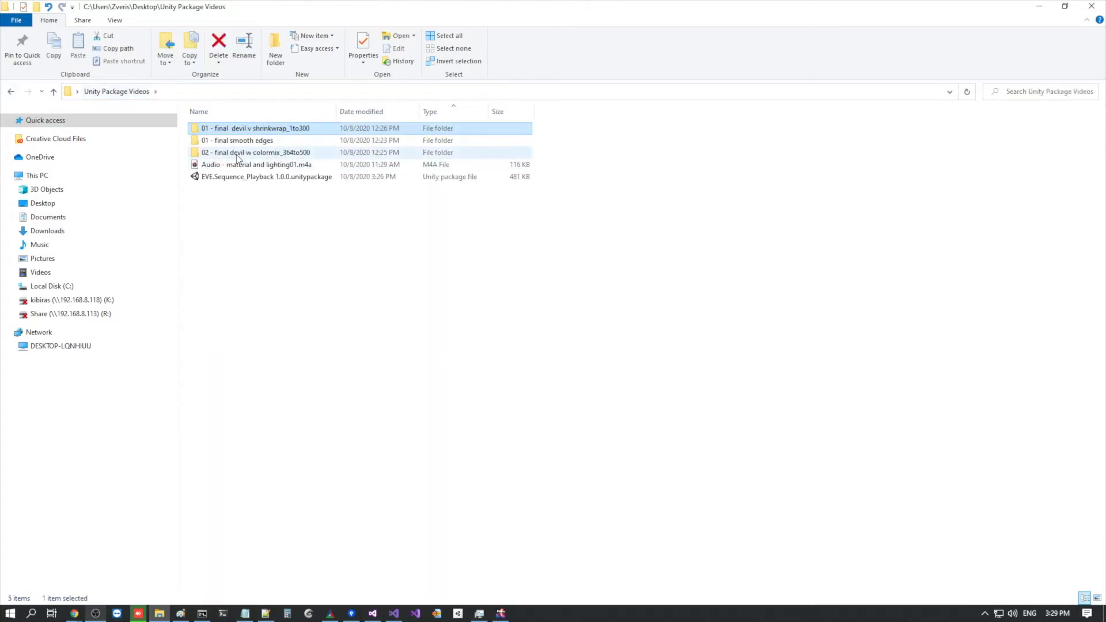
View the OBJ frames of "02 - final devil w colormix_364to500" and return to the Unity Package Videos folder
left_click(238, 154)
double_click(273, 154)
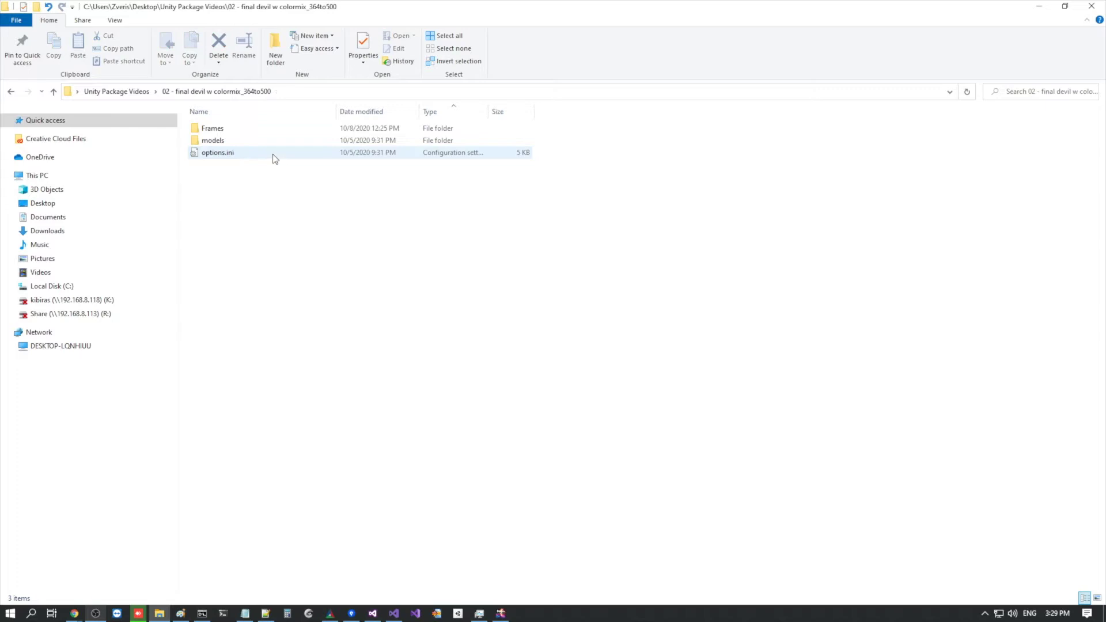
double_click(217, 130)
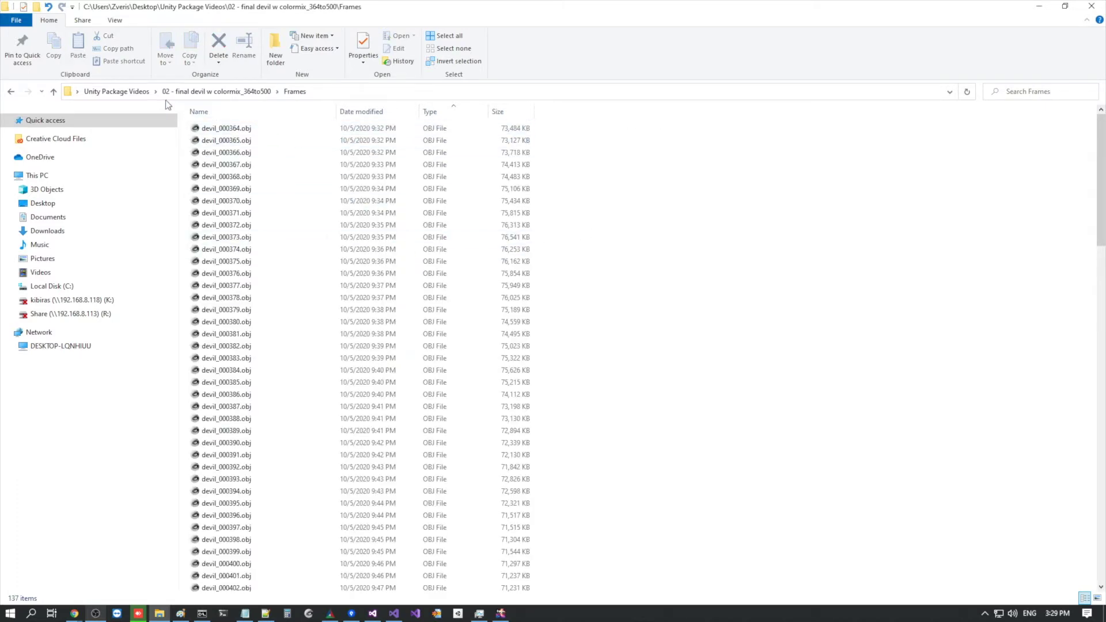
left_click(237, 93)
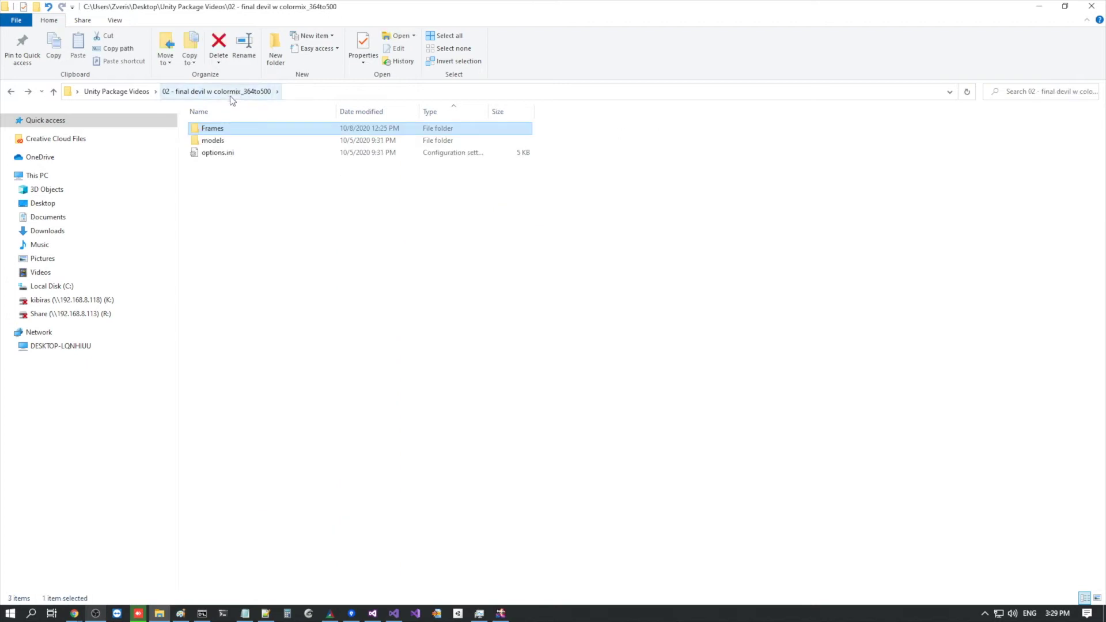
left_click(137, 93)
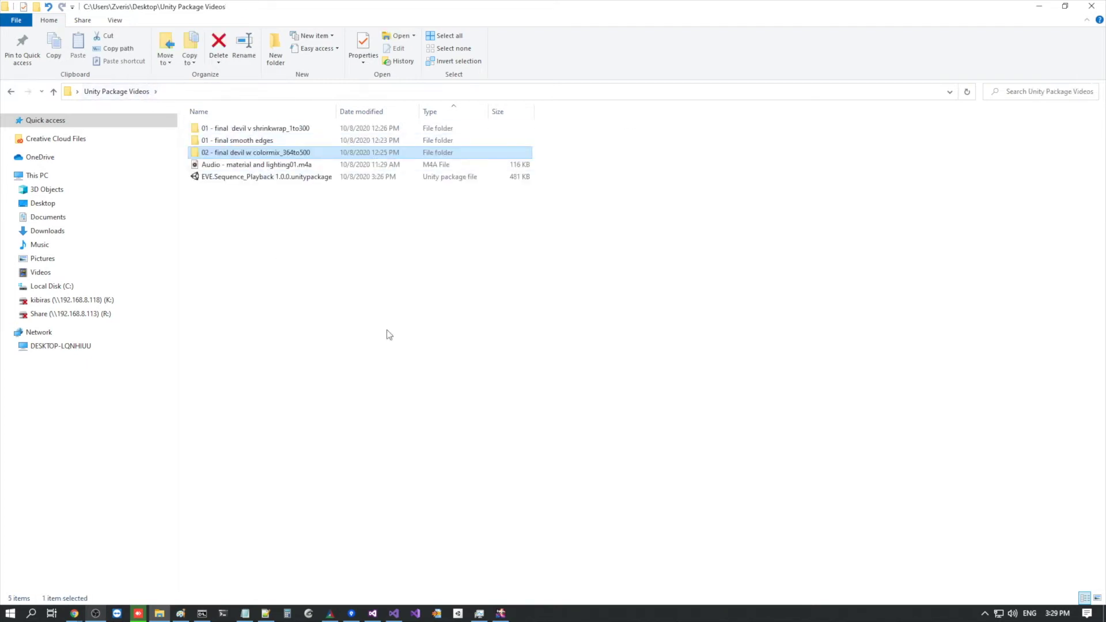
Launch Unity Hub, open New Unity Project (1) with Unity version 2020.1.6f1, and close the HD Render Pipeline Wizard
key("super")
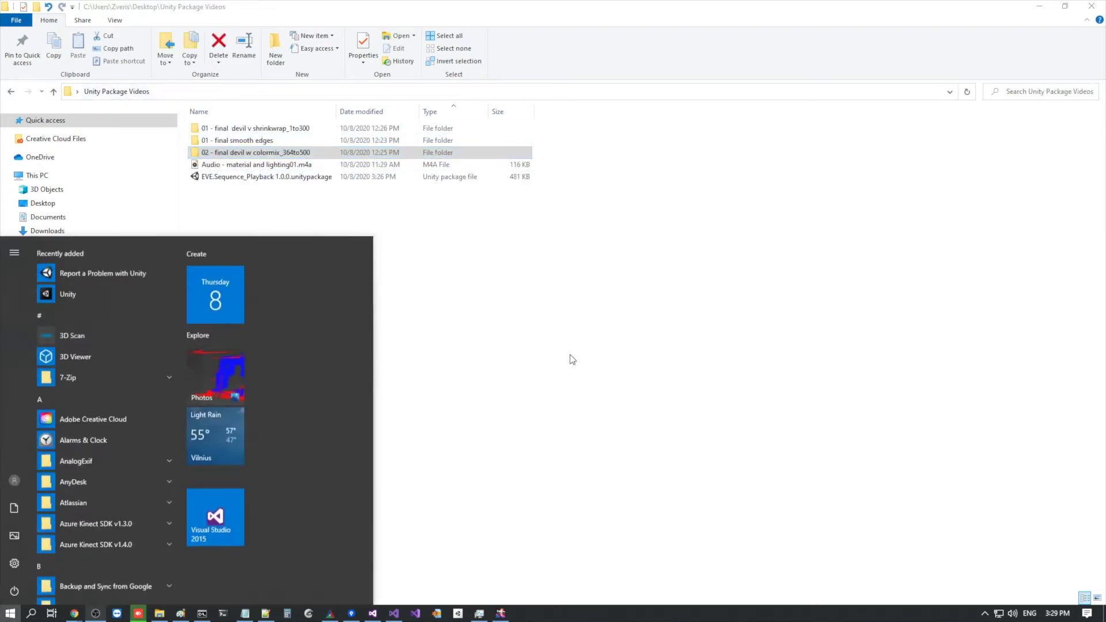
type("uni")
key("Return")
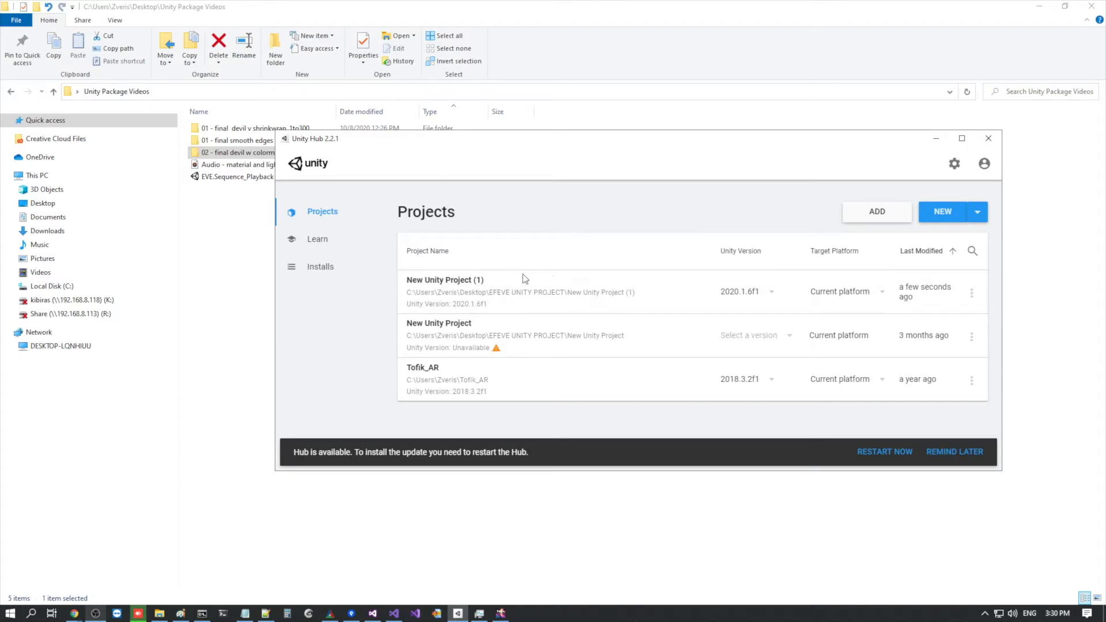
left_click(733, 299)
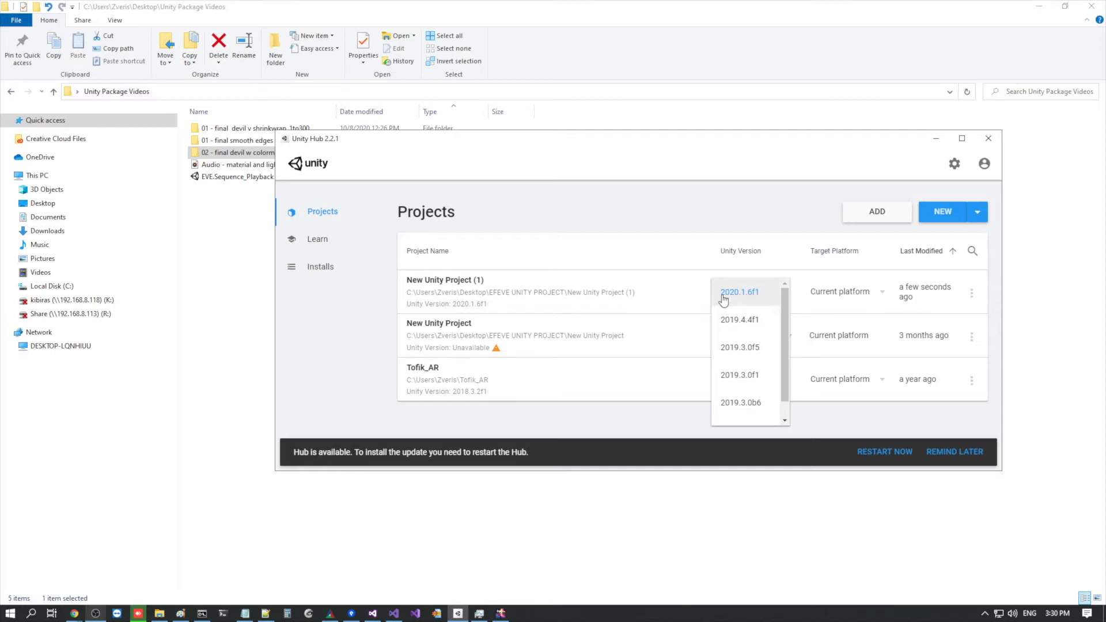
left_click(755, 298)
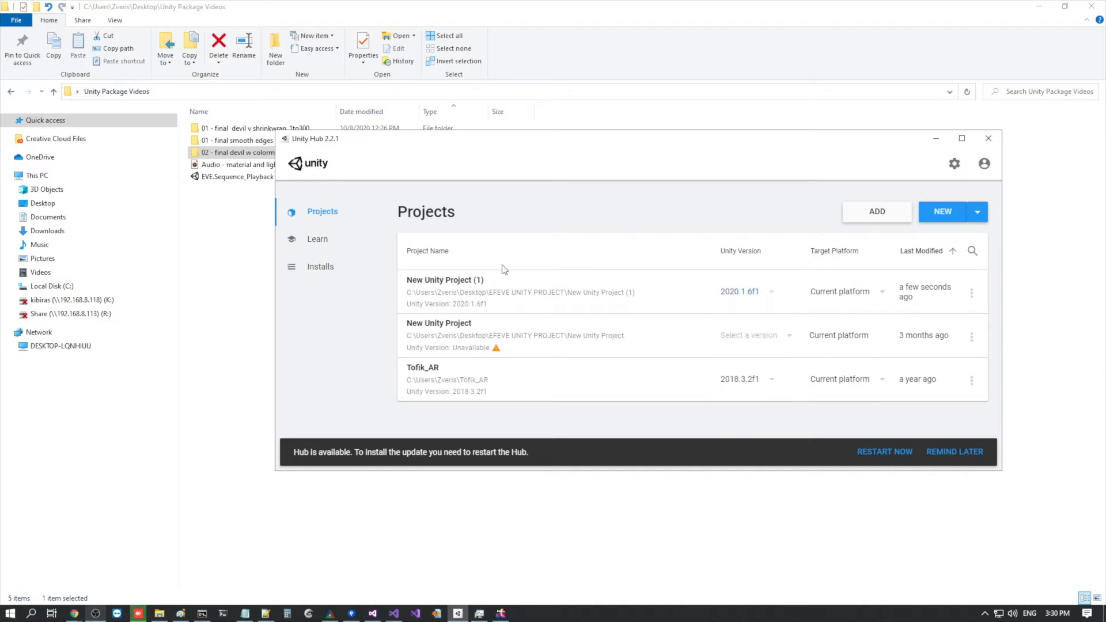
left_click(484, 286)
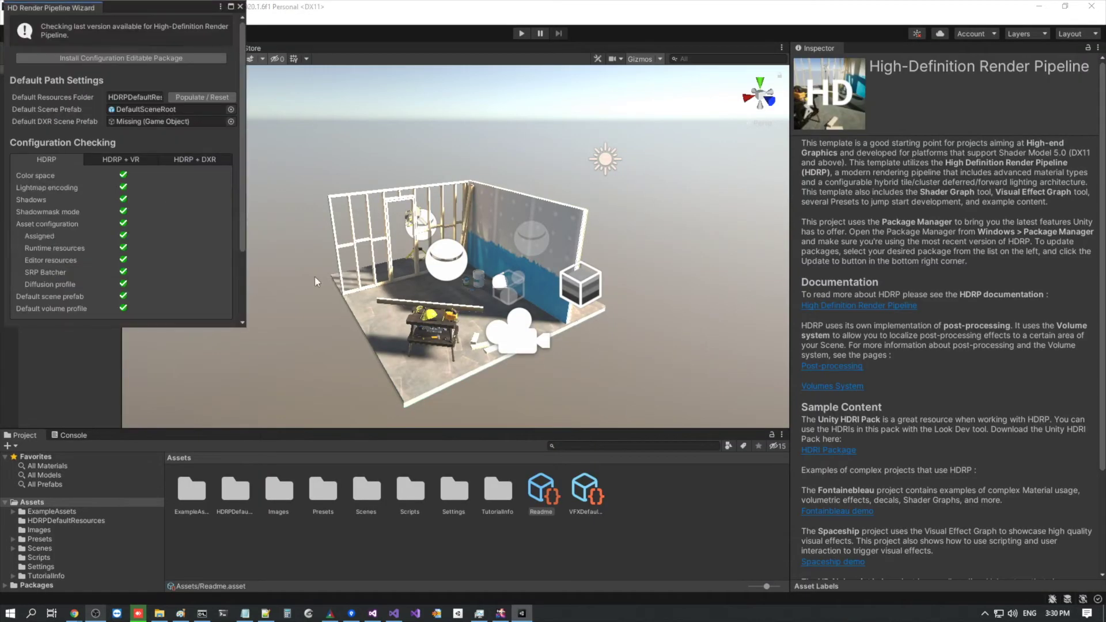
left_click(239, 7)
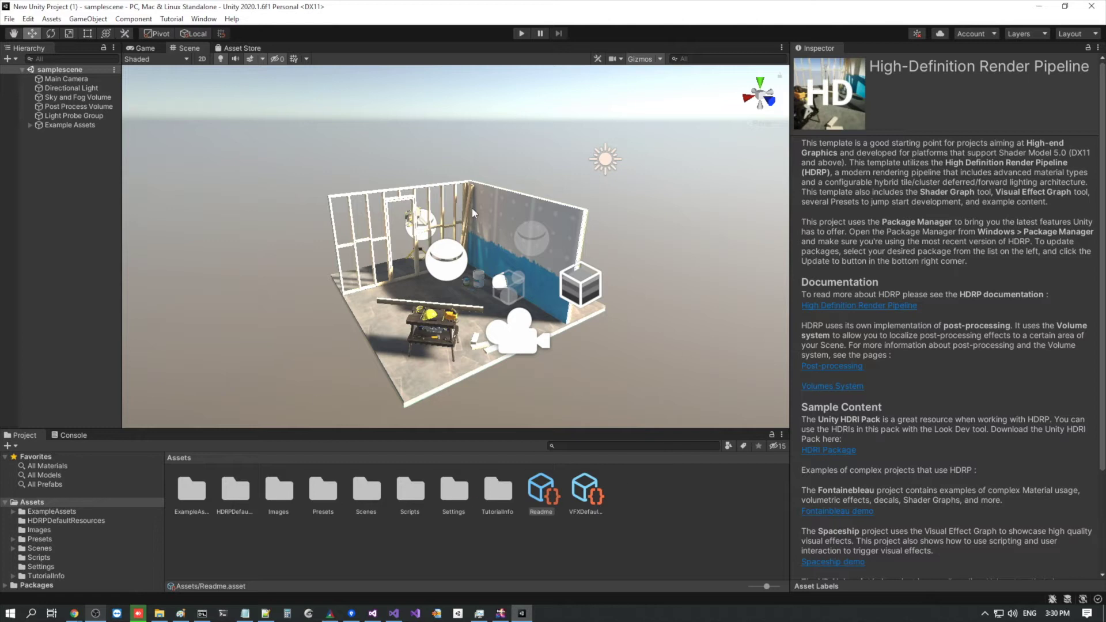
Reveal the project's Assets folder in File Explorer and open it
right_click(658, 497)
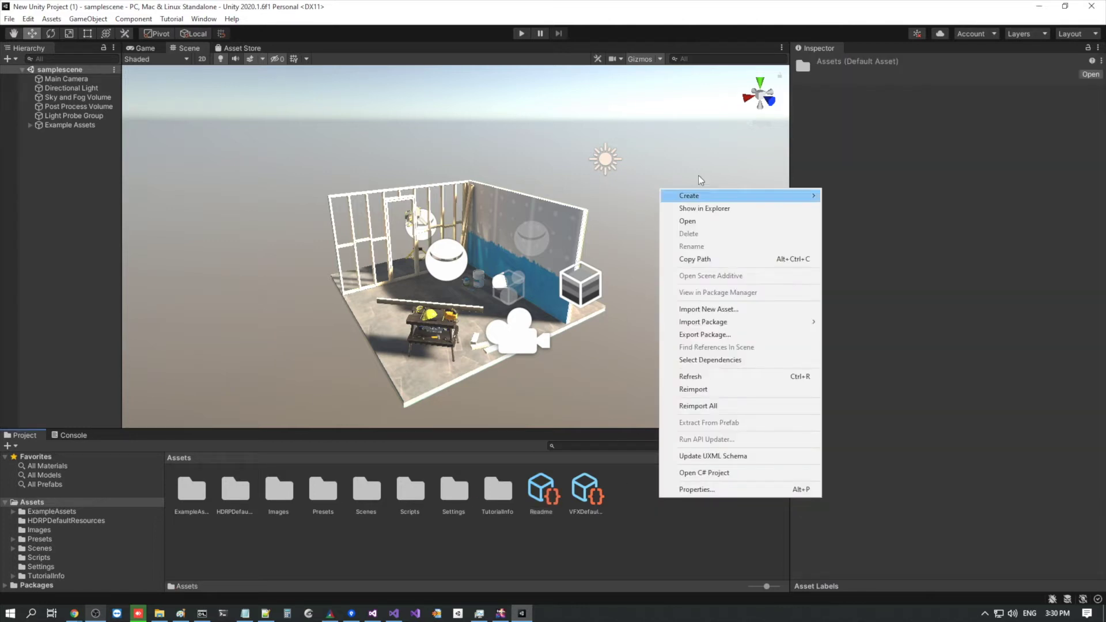
left_click(82, 450)
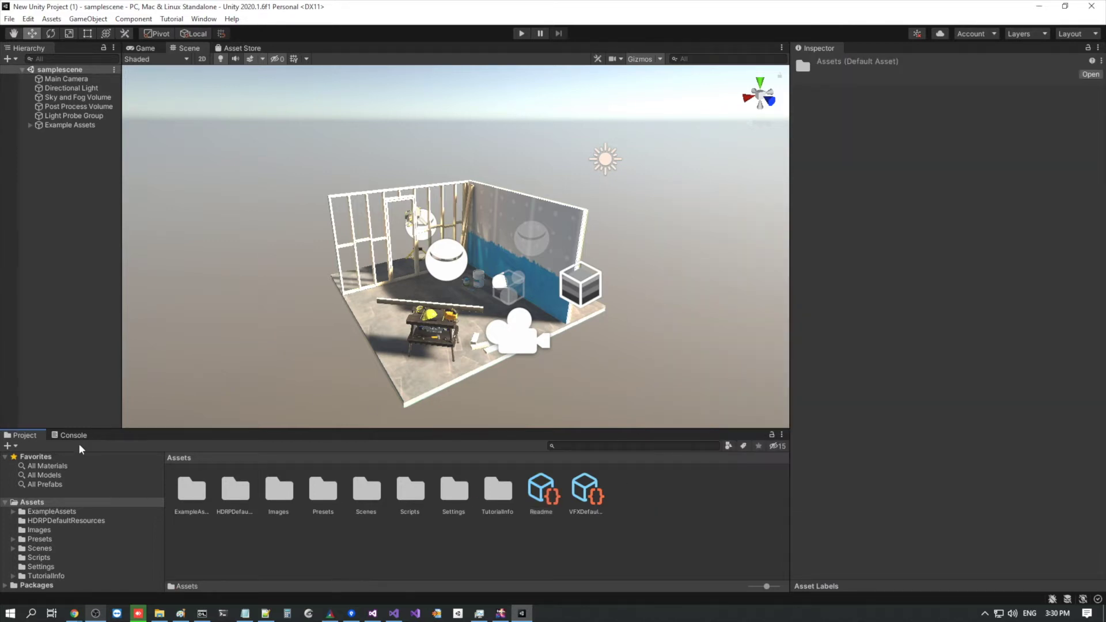
right_click(637, 498)
left_click(671, 205)
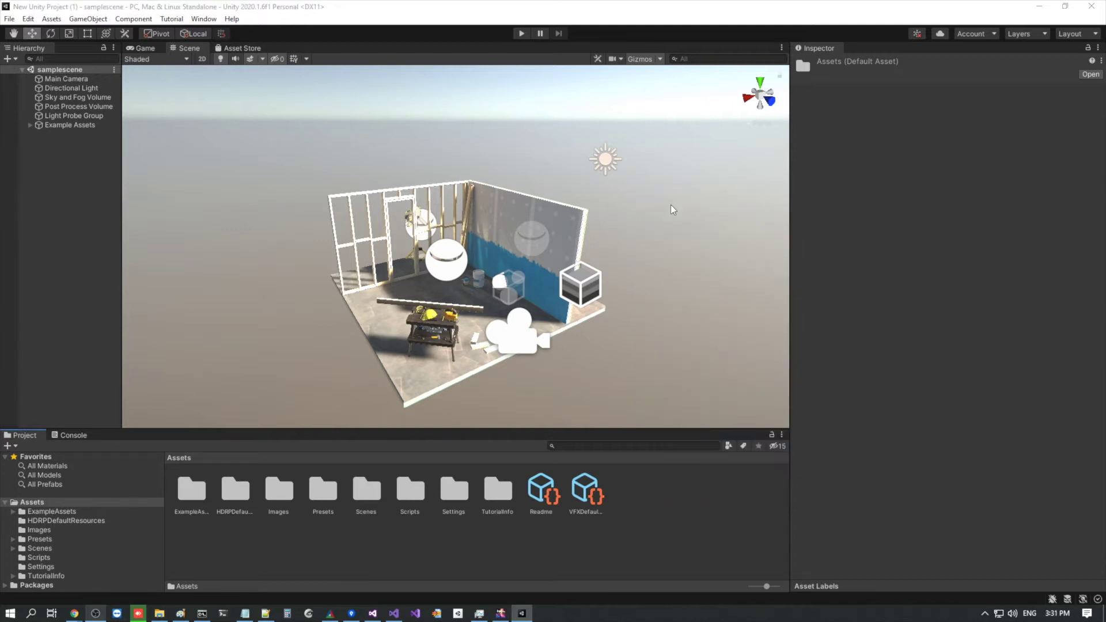
double_click(423, 162)
Copy EVE.Sequence_Playback 1.0.0.unitypackage from the Unity Package Videos folder into the project's Assets folder
key("alt+Tab")
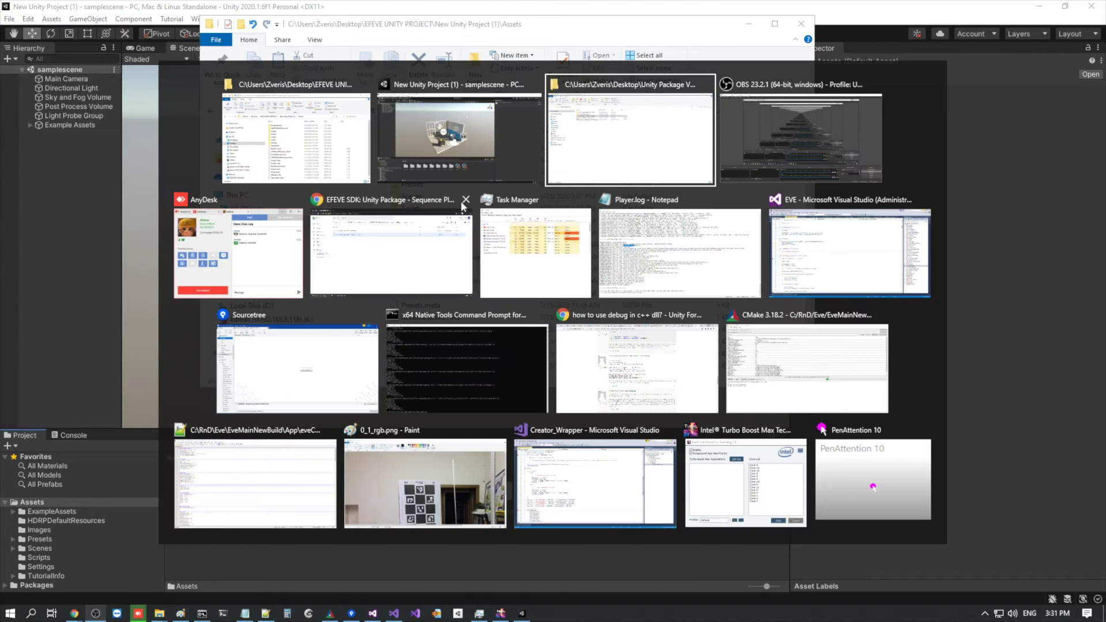
left_click(593, 154)
left_click_drag(252, 181, 427, 155)
key("alt+Tab")
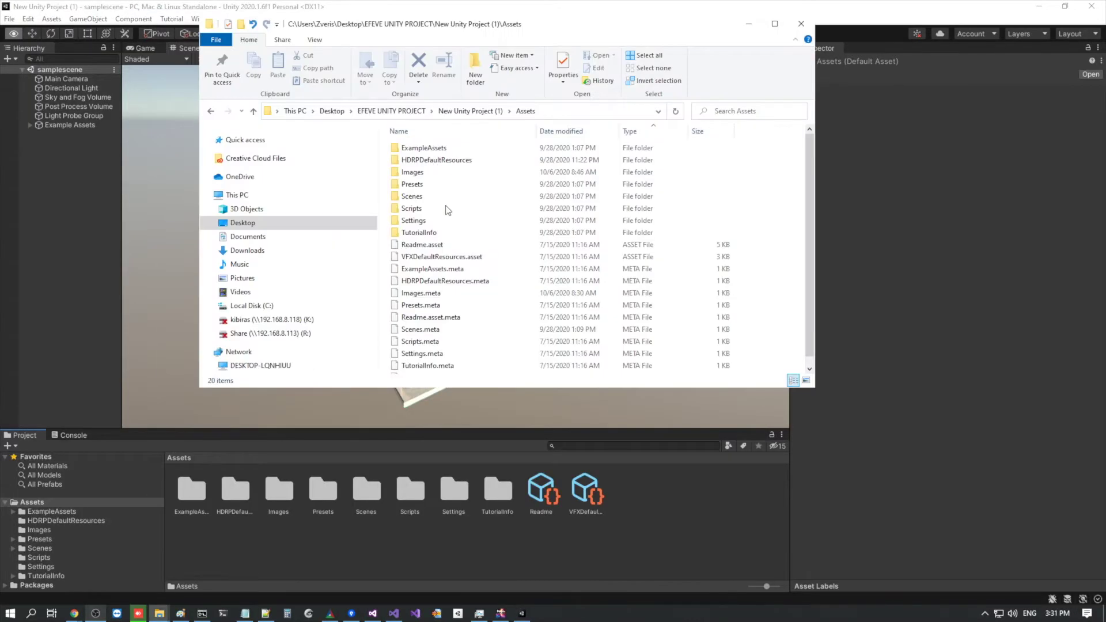
left_click(932, 22)
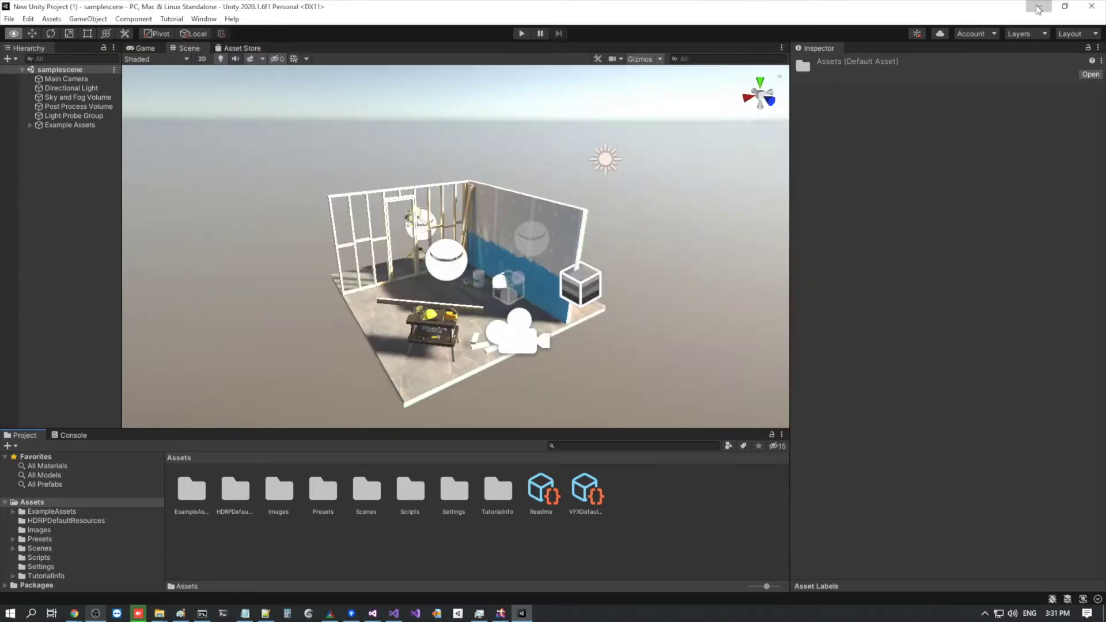
left_click(1038, 5)
left_click_drag(375, 26, 648, 29)
left_click_drag(222, 237, 248, 182)
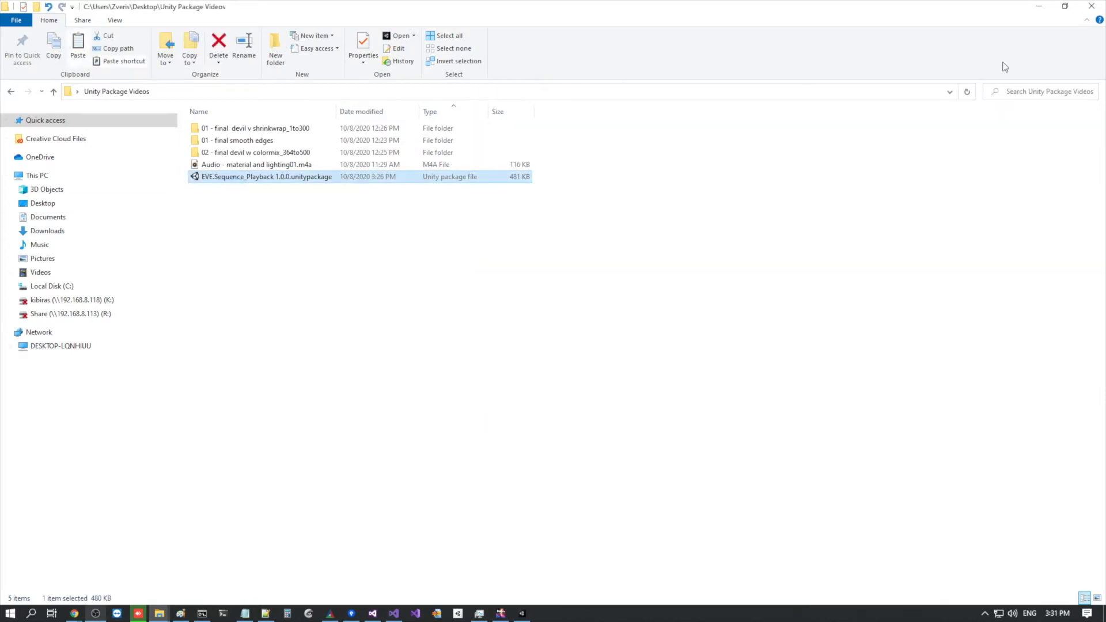
left_click(1038, 6)
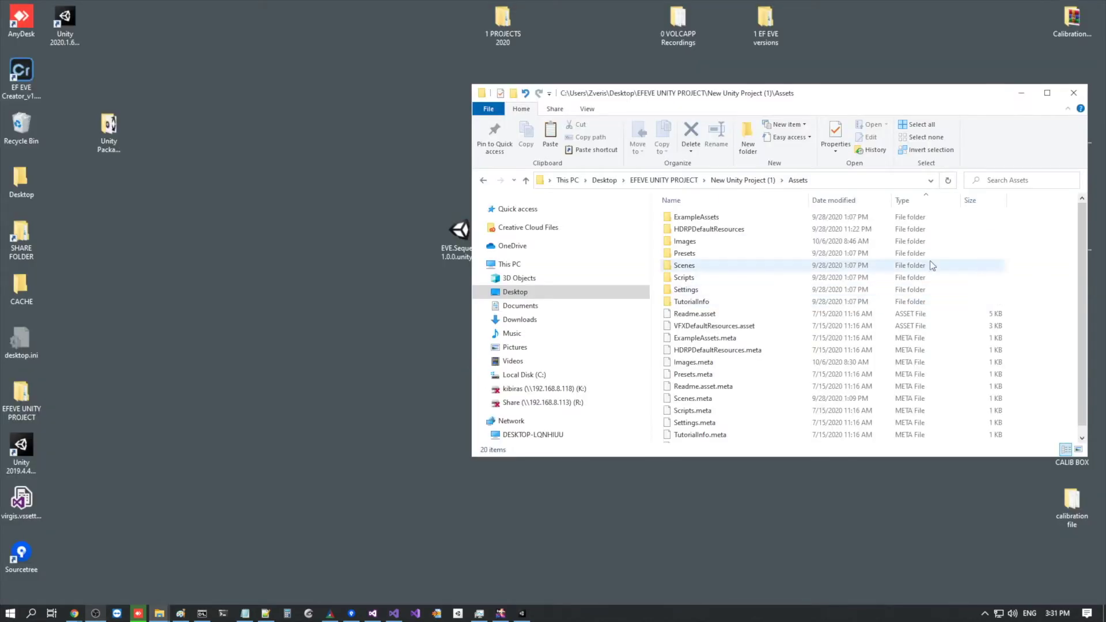
key("ctrl+v")
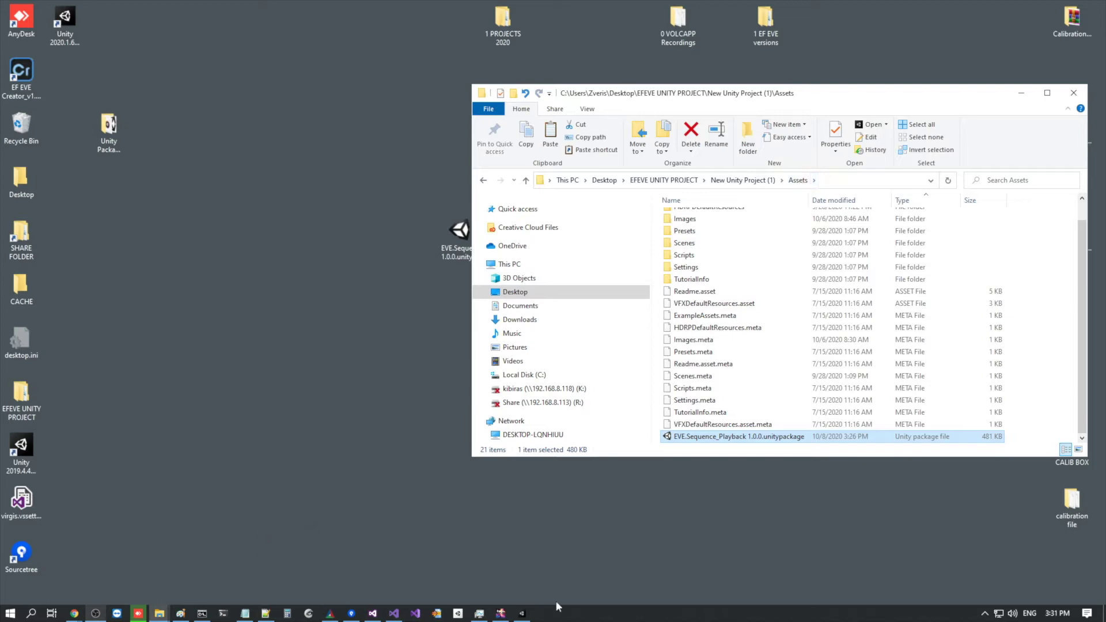
Import all contents of the EVE.Sequence_Playback 1.0.0 package into the Unity project and check the Console for errors
left_click(522, 614)
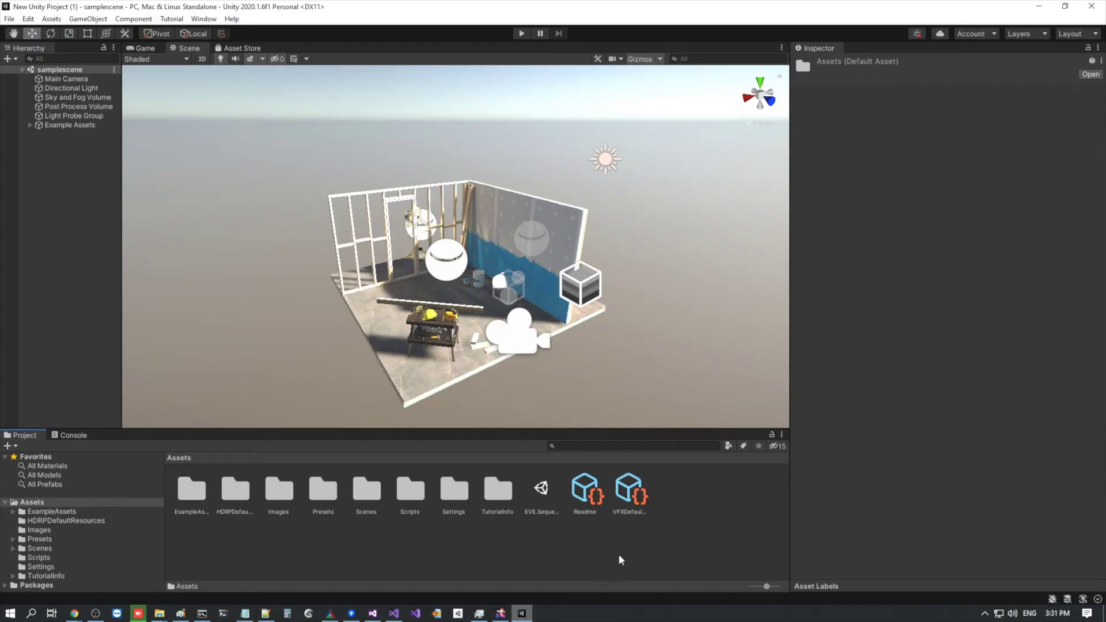
left_click(543, 490)
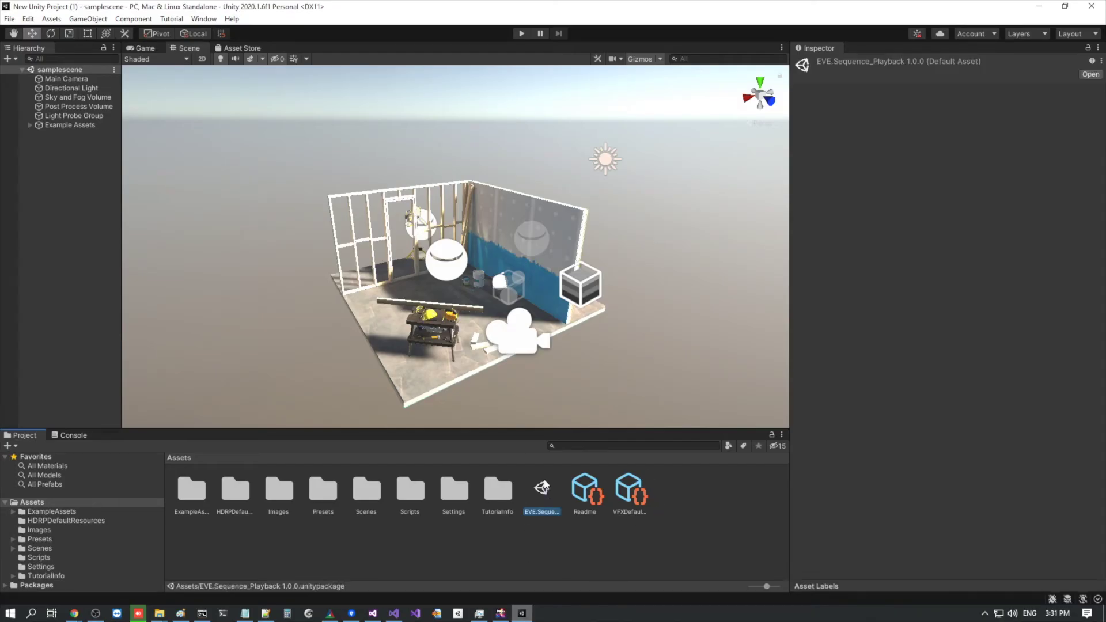
double_click(542, 490)
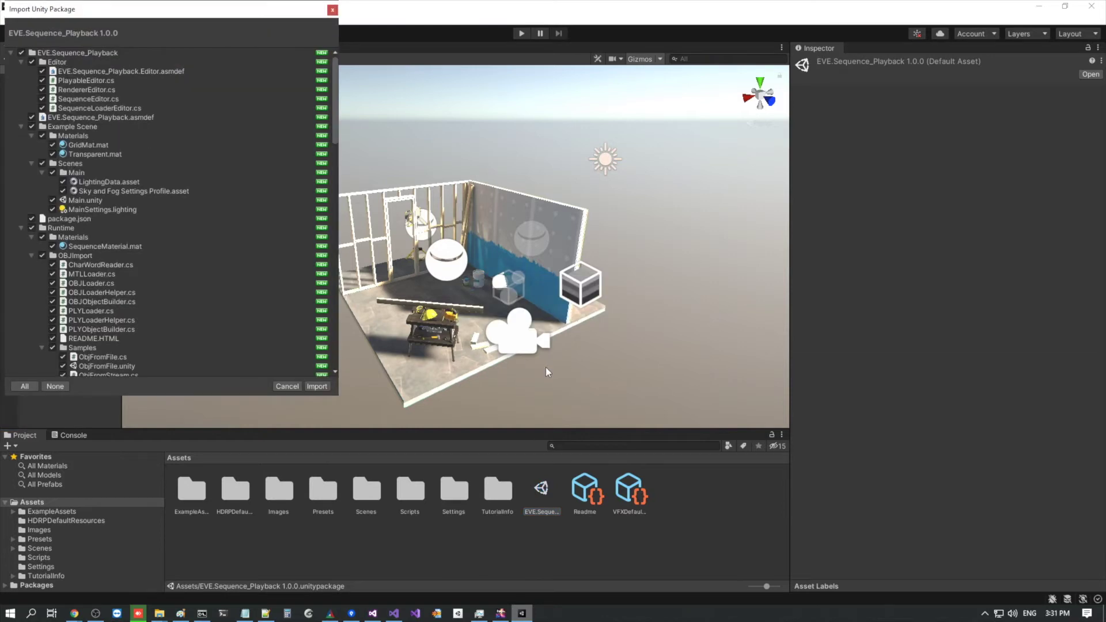
scroll(188, 238, "down", 10)
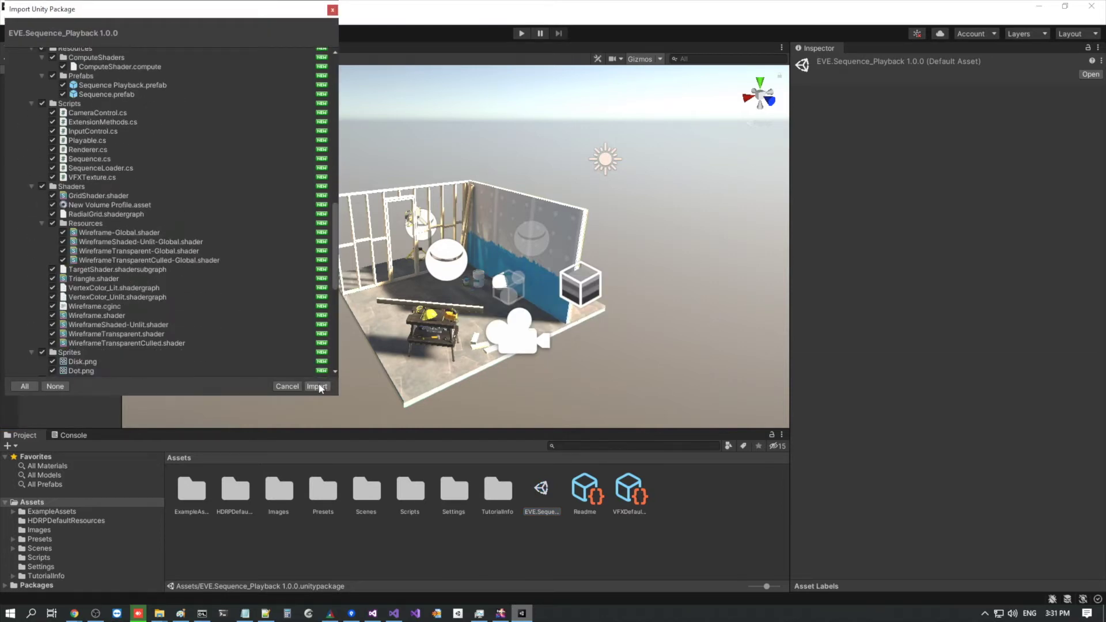
left_click(317, 386)
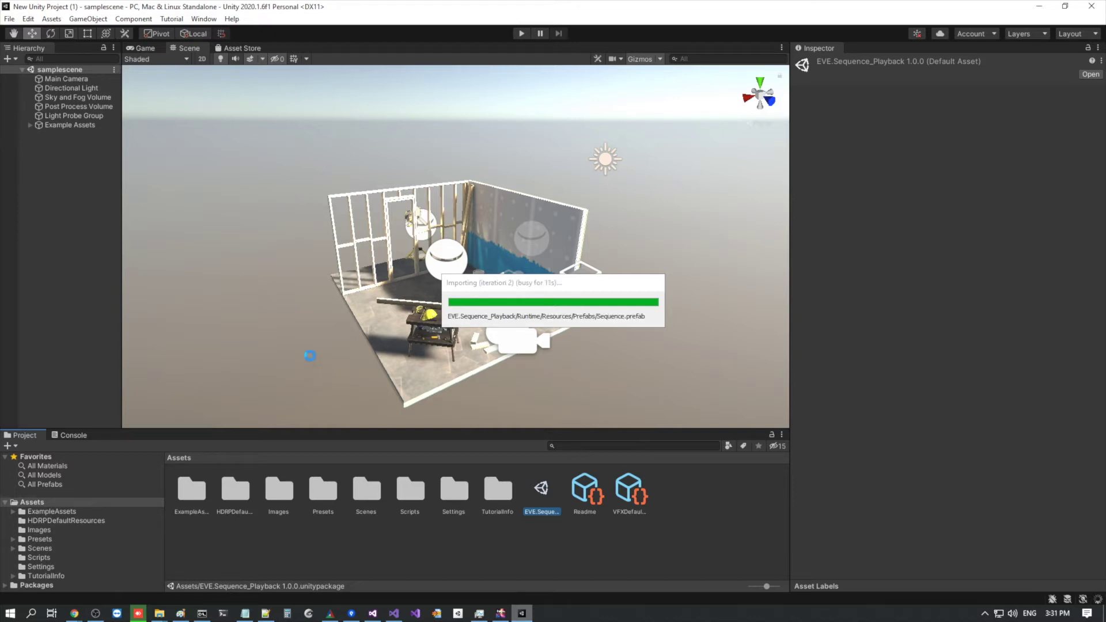
left_click(66, 436)
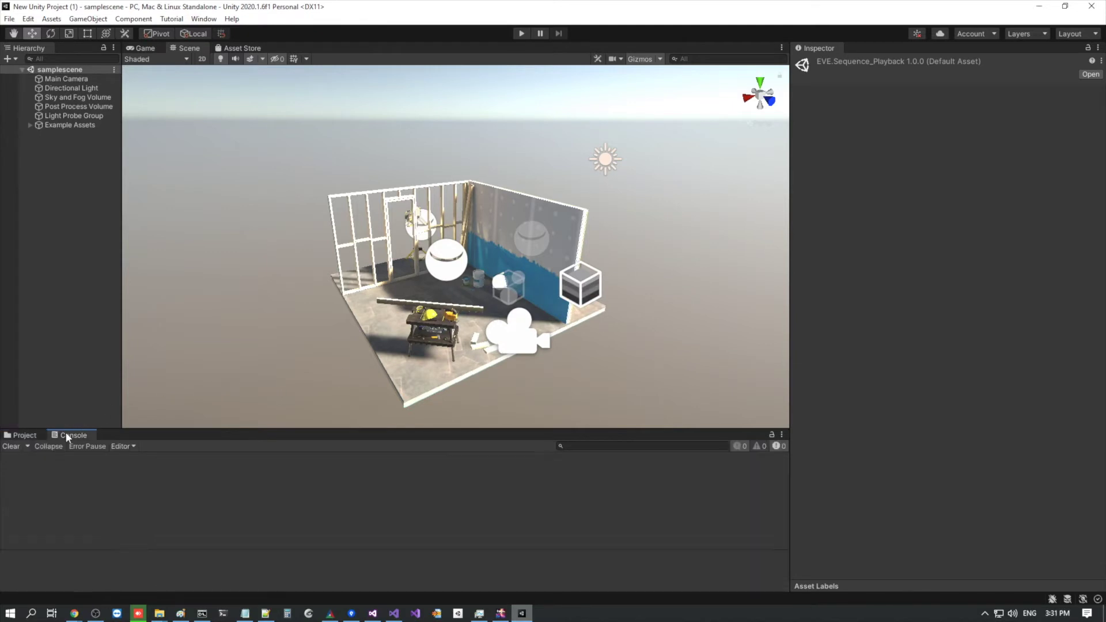
left_click(30, 435)
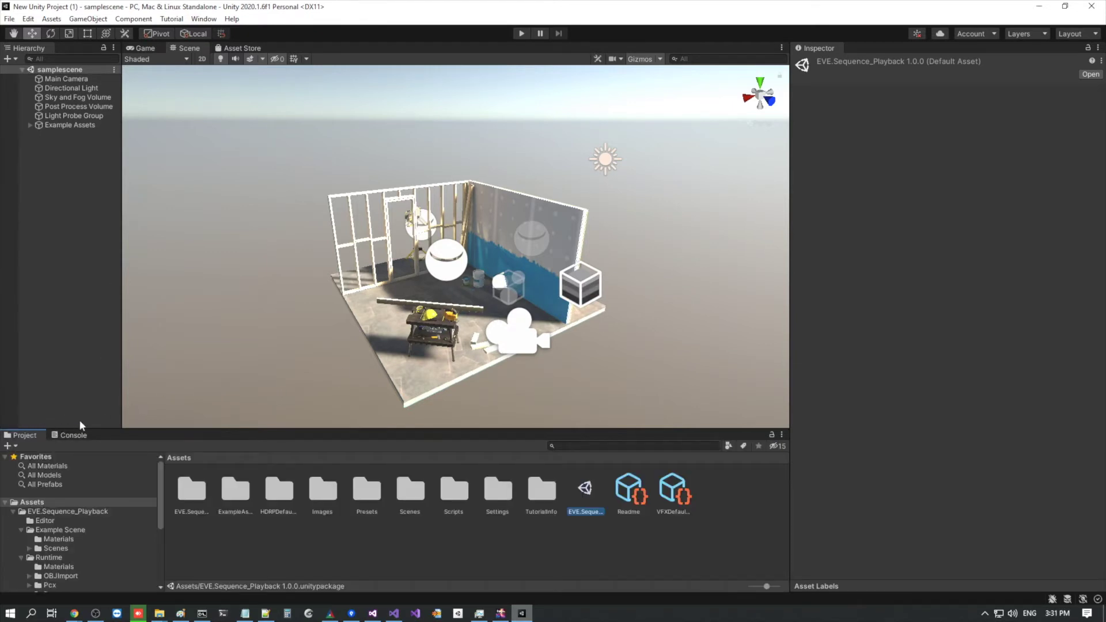
Open the Main scene from the Scenes folder of EVE.Sequence_Playback's Example Scene
left_click(65, 513)
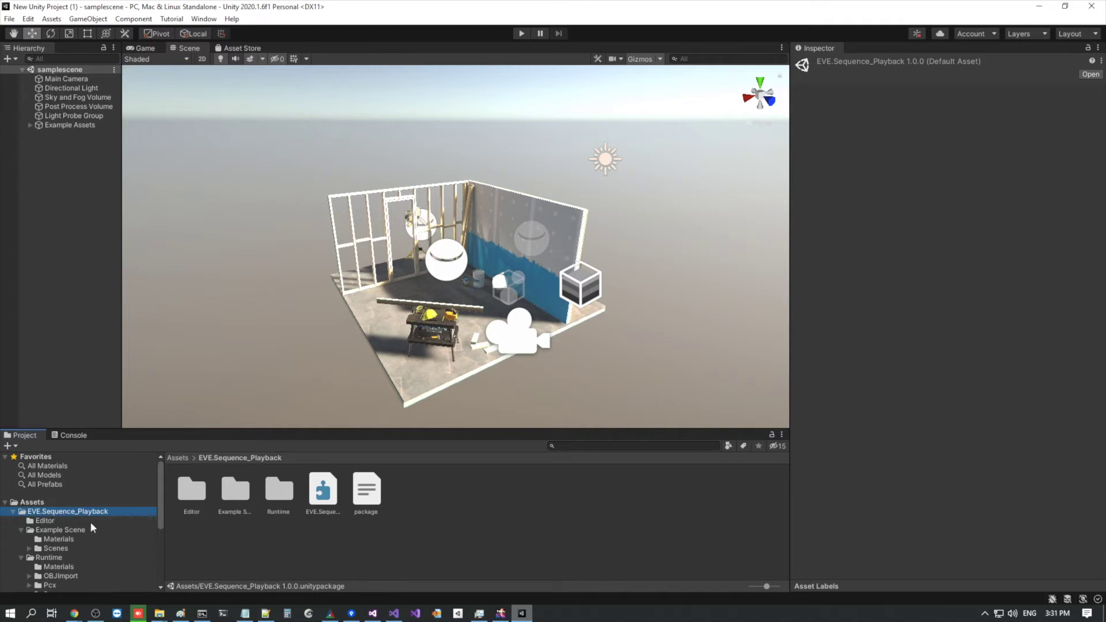
left_click(228, 485)
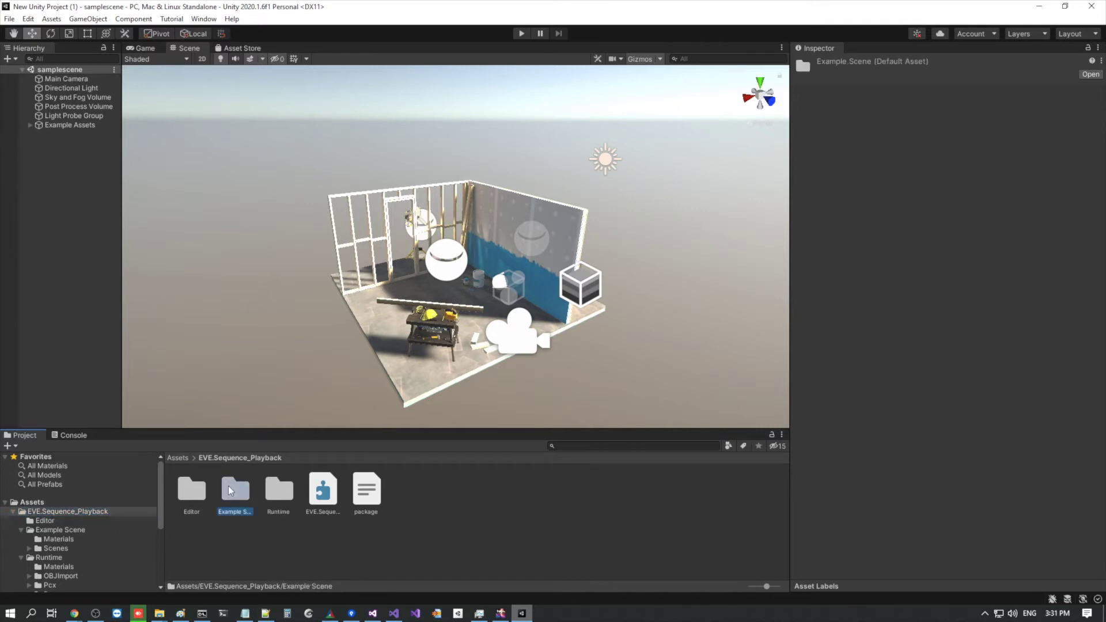
double_click(229, 487)
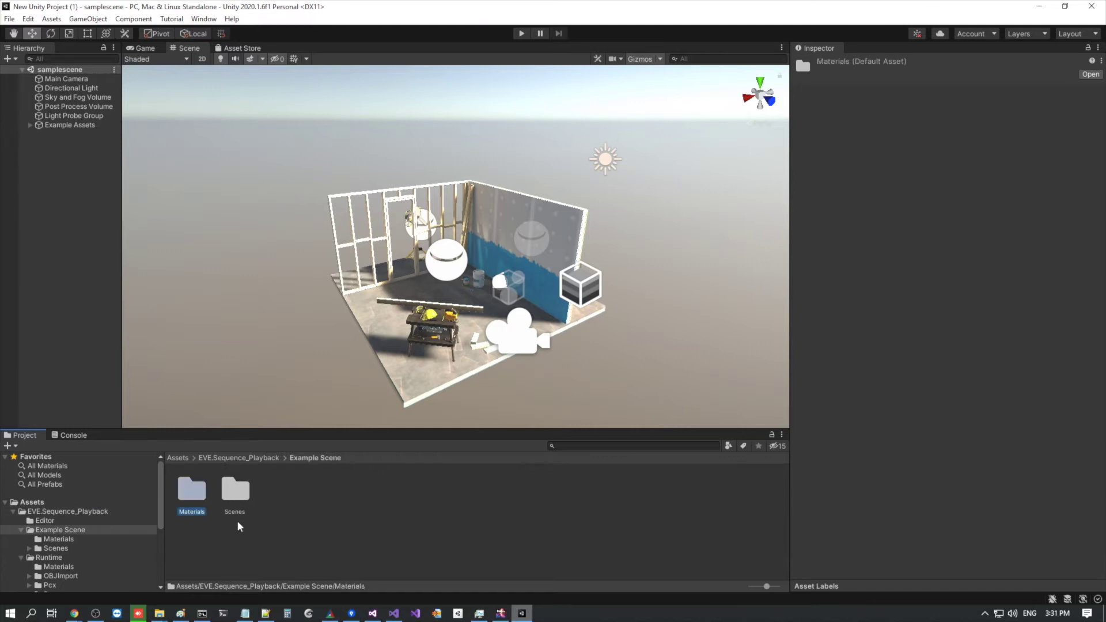
left_click(237, 513)
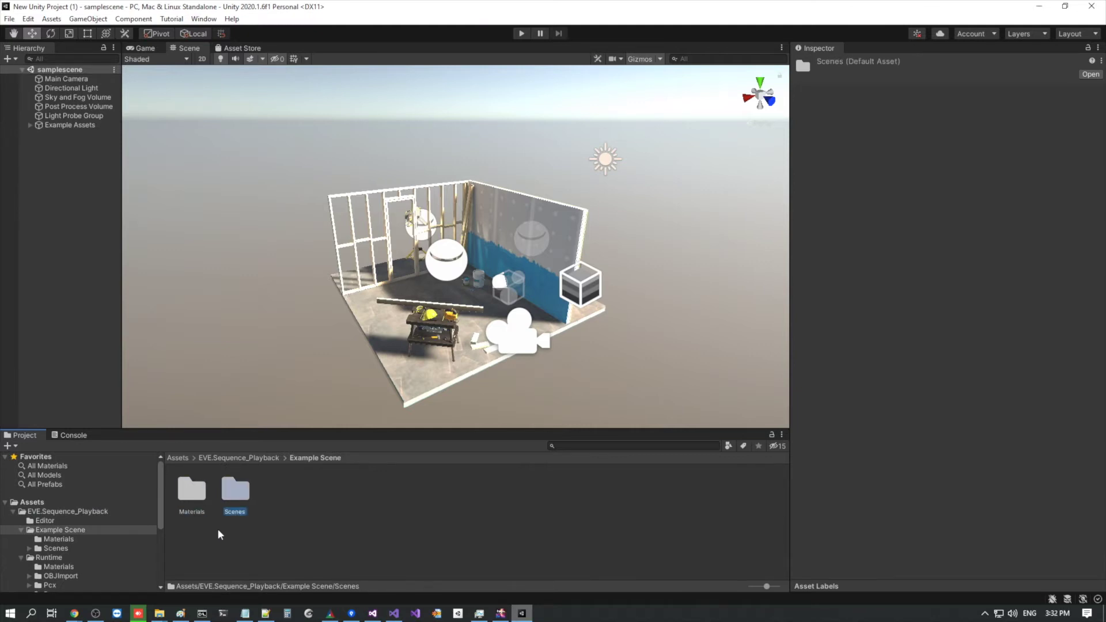
double_click(238, 510)
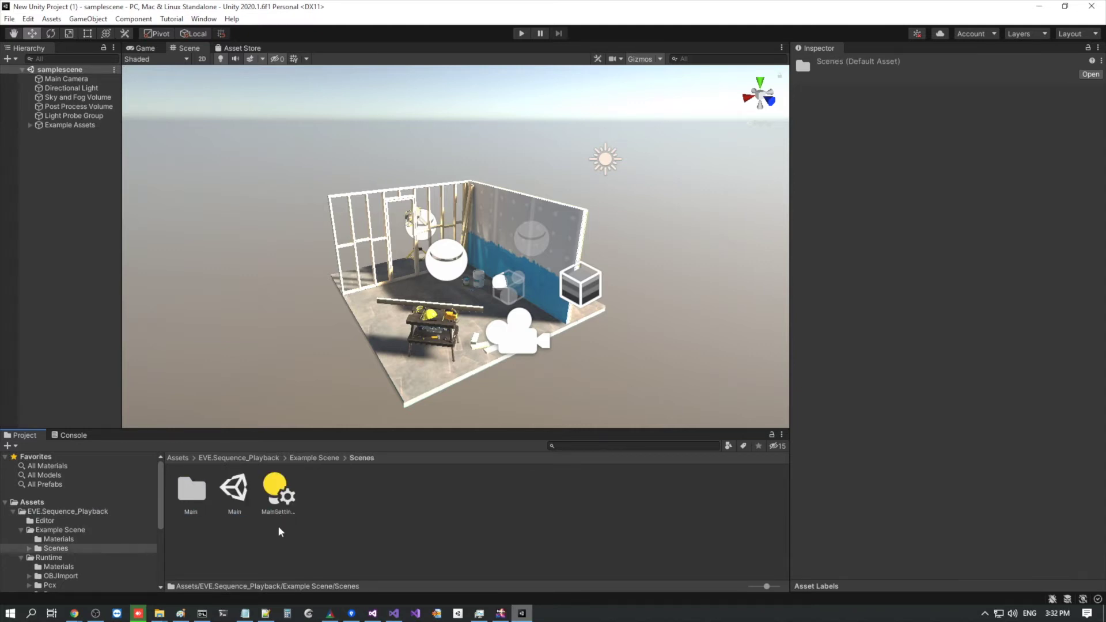
key("Right")
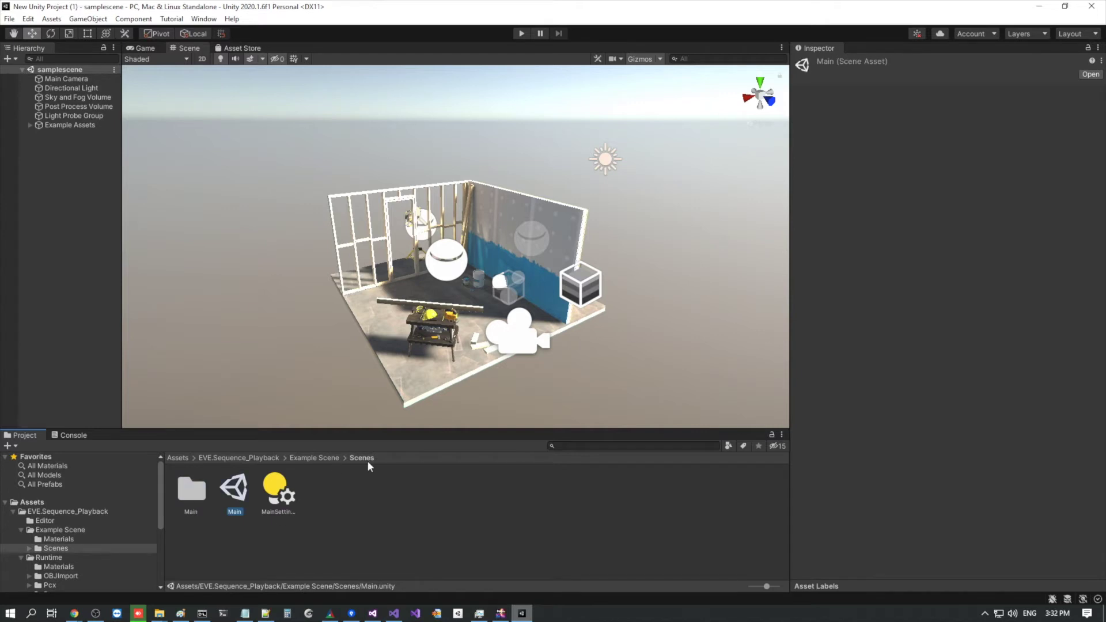
double_click(242, 494)
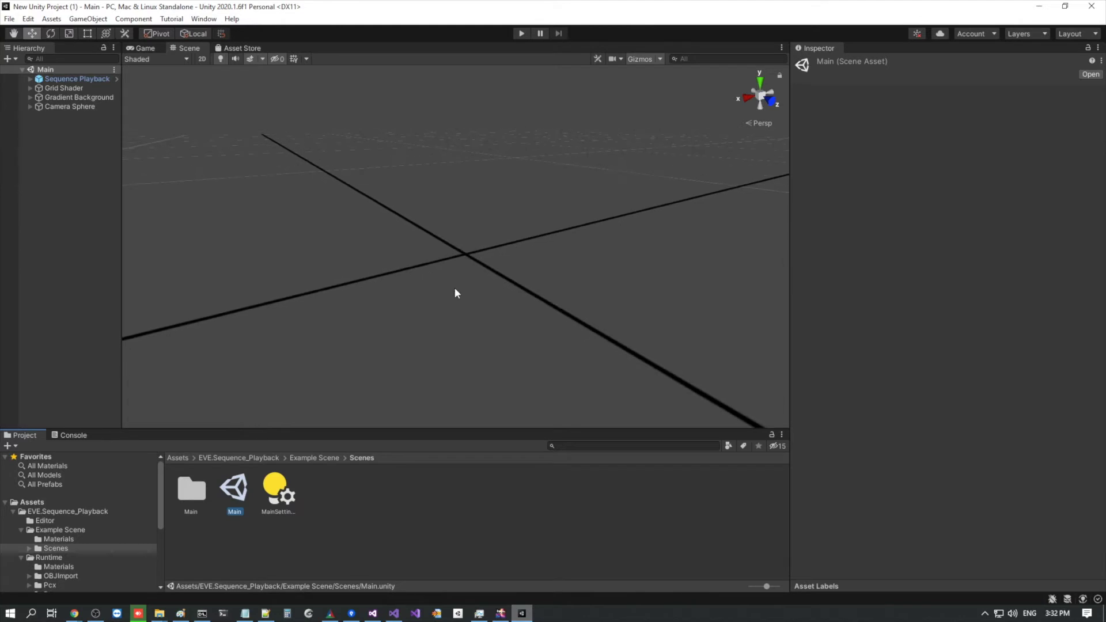
right_click_drag(434, 298, 467, 271)
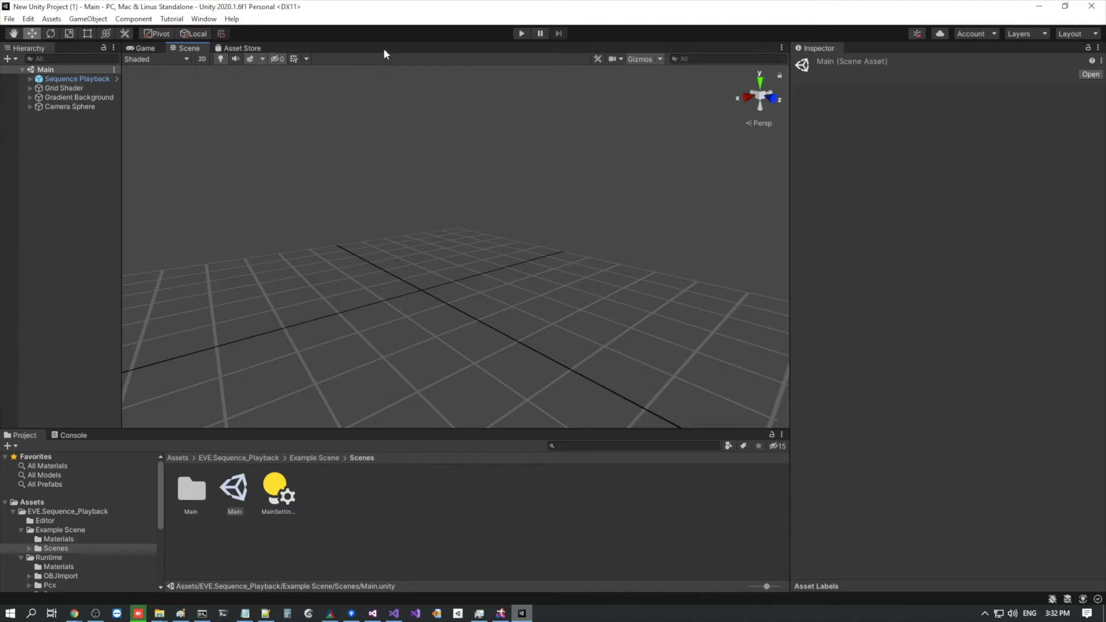
Enable Use Buffer (.obj only) on the Sequence Playback object and set its sequence folder to 01 - final smooth edges
left_click(77, 78)
right_click_drag(572, 271, 548, 266)
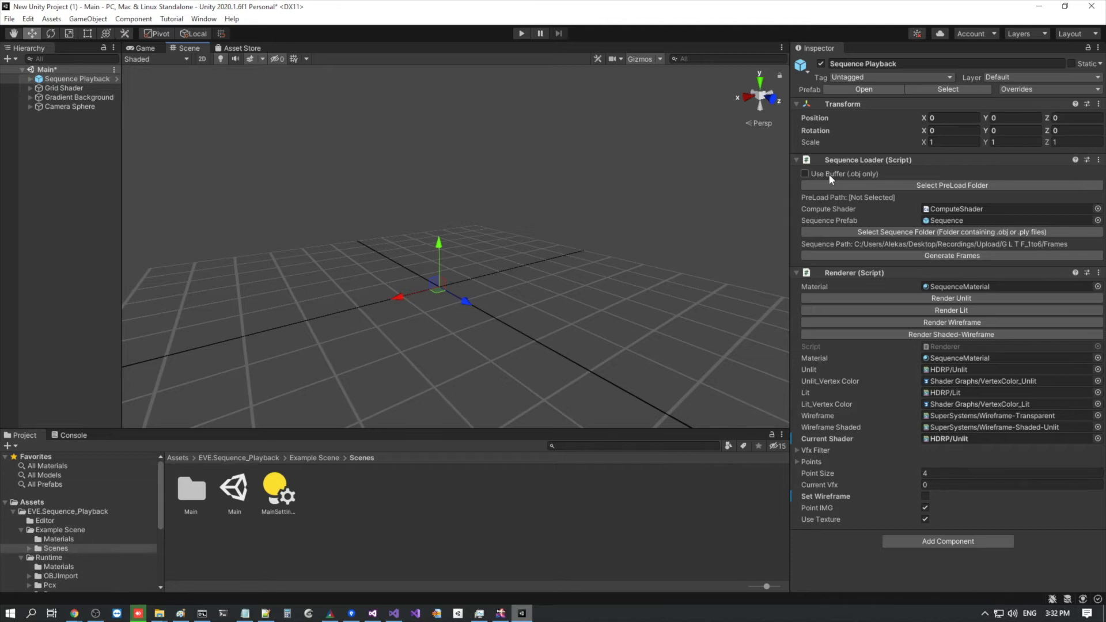
left_click(804, 173)
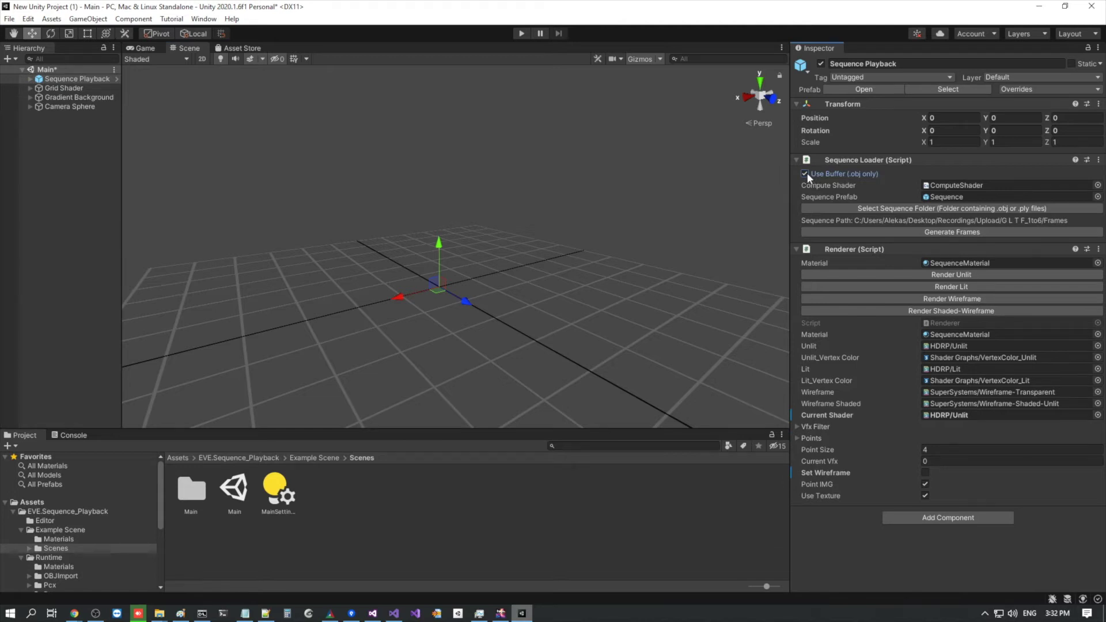
left_click(890, 210)
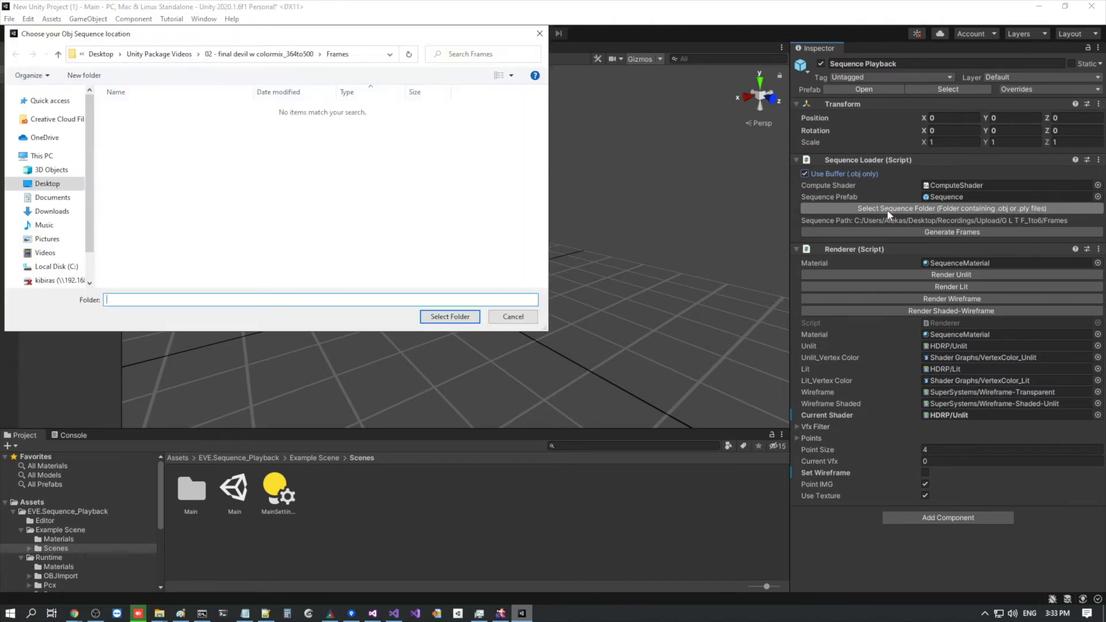
left_click(159, 54)
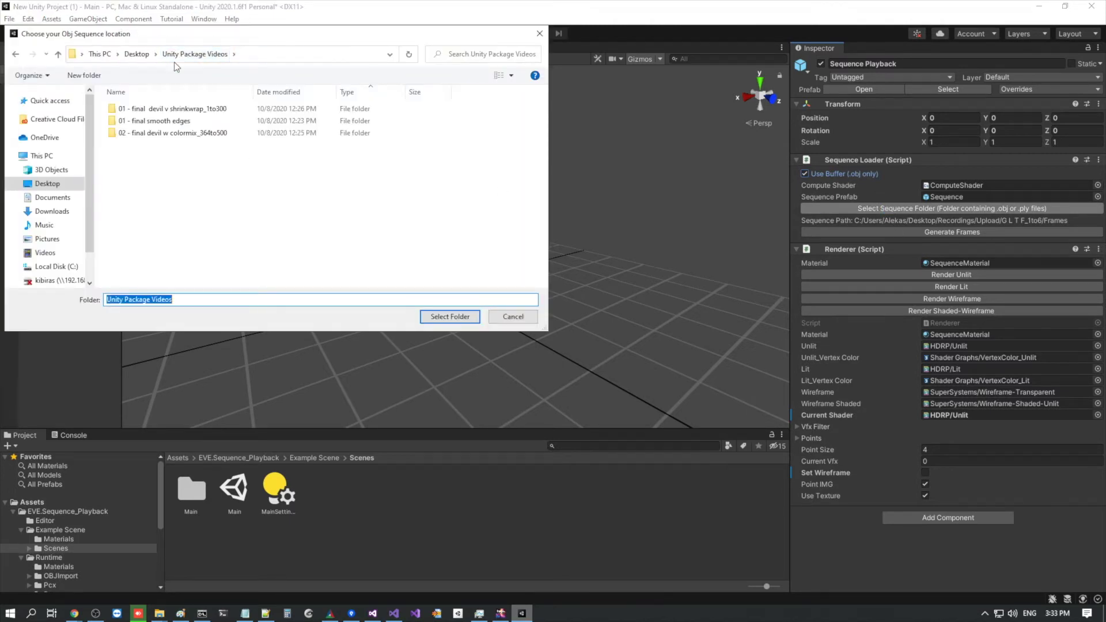
left_click(140, 123)
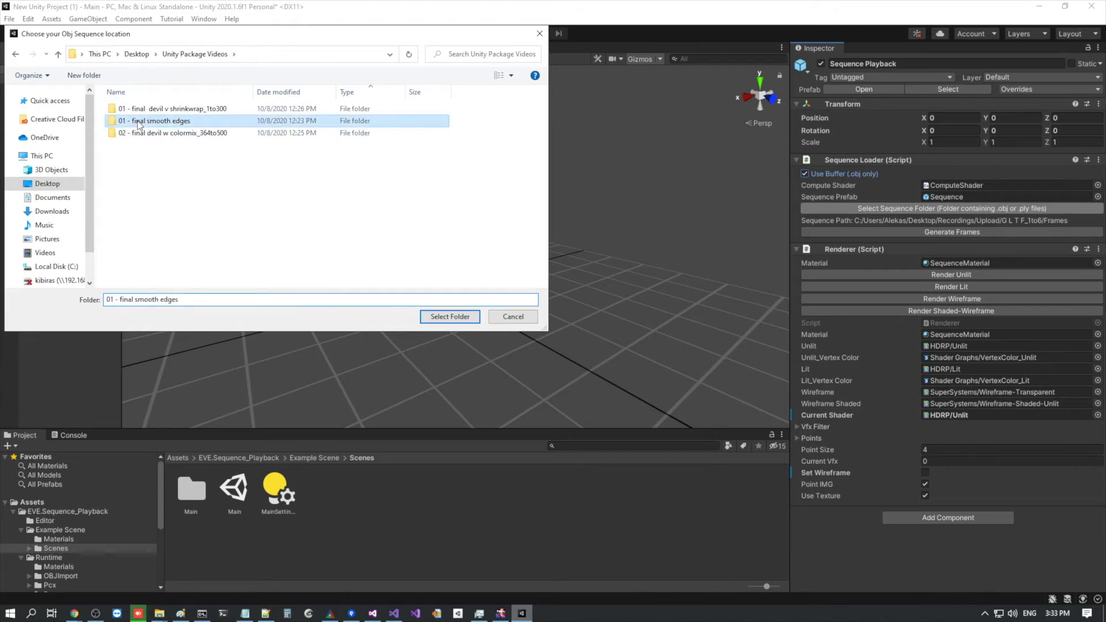
double_click(205, 122)
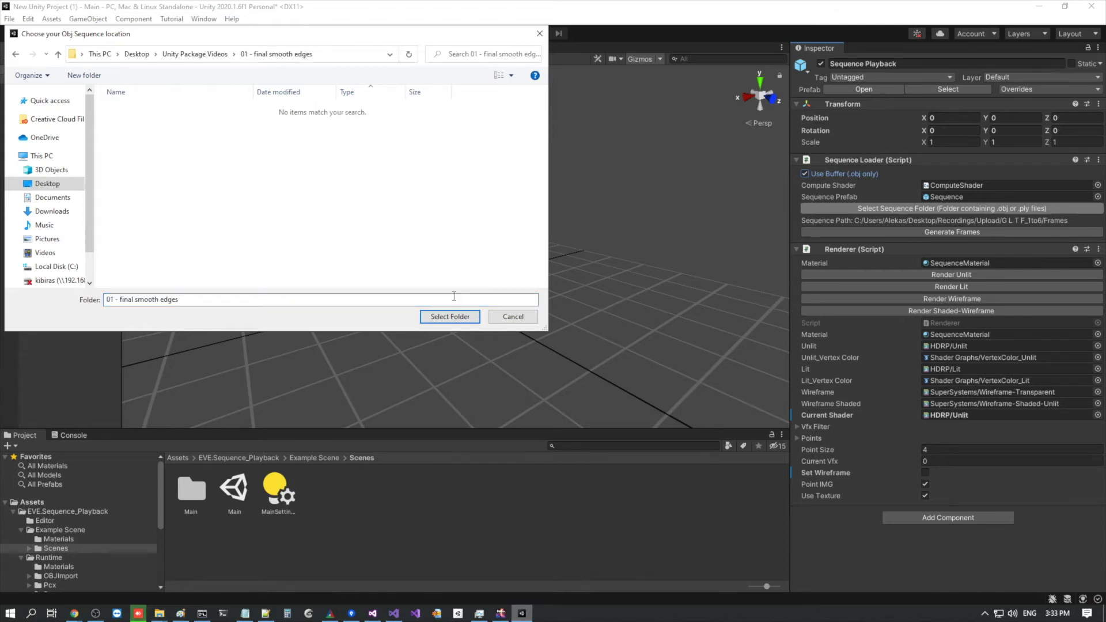
left_click(441, 319)
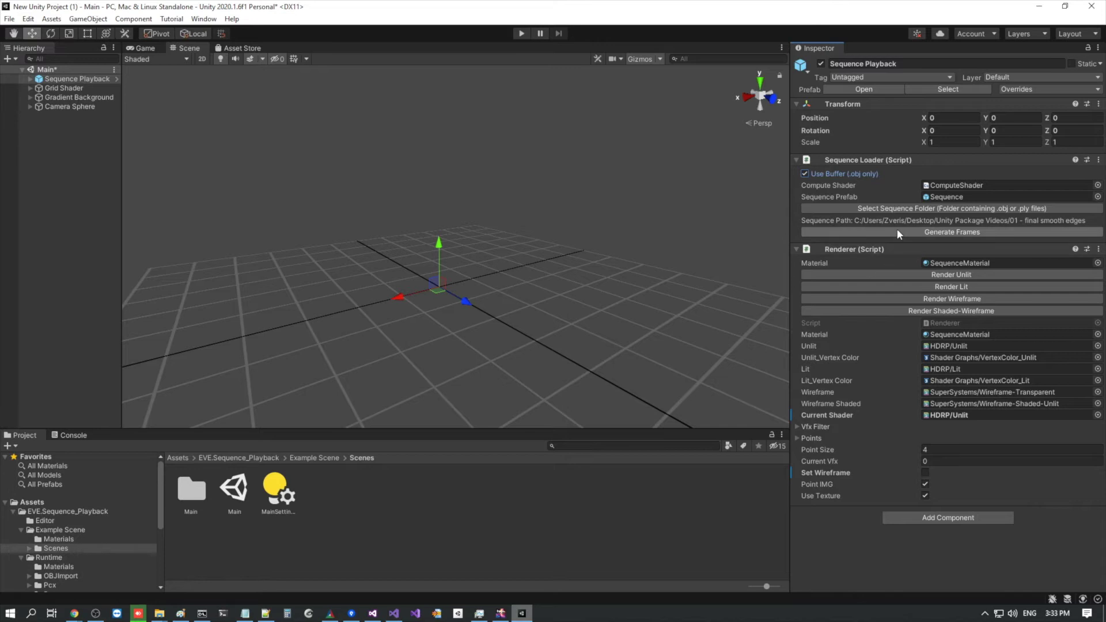
Try generating the sequence frames before entering Play mode, and reload the Main scene without saving changes
left_click(876, 232)
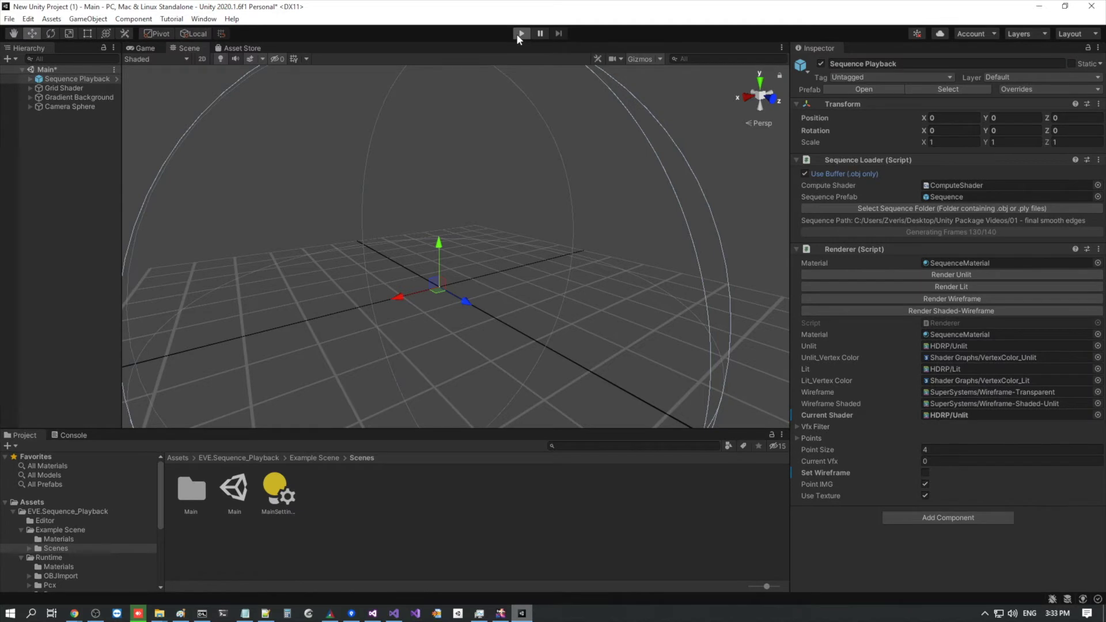
left_click(518, 37)
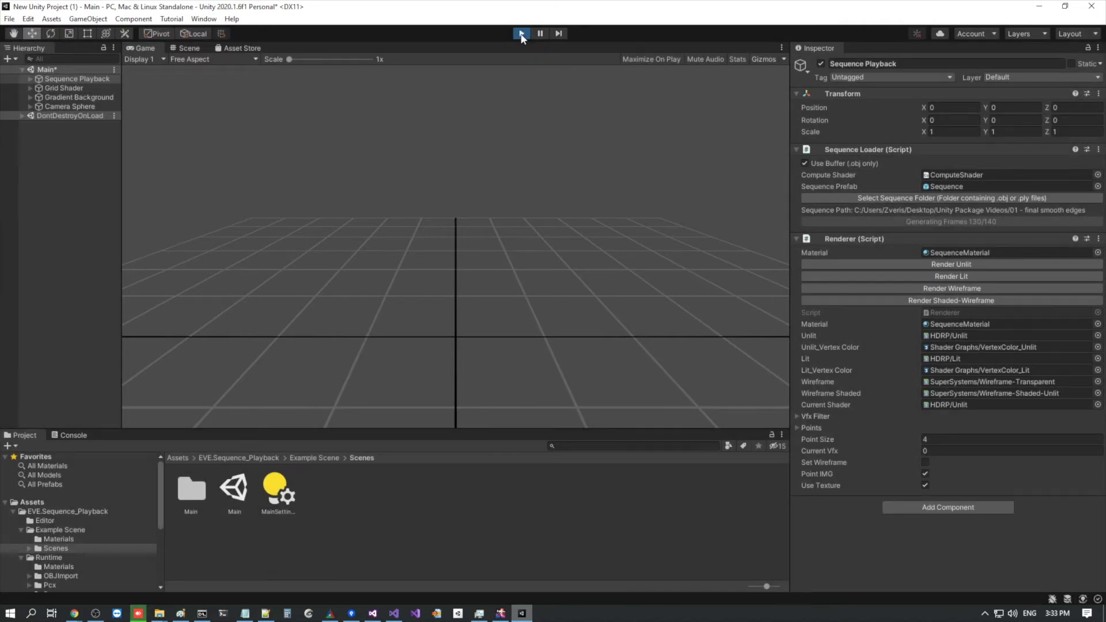
left_click(521, 34)
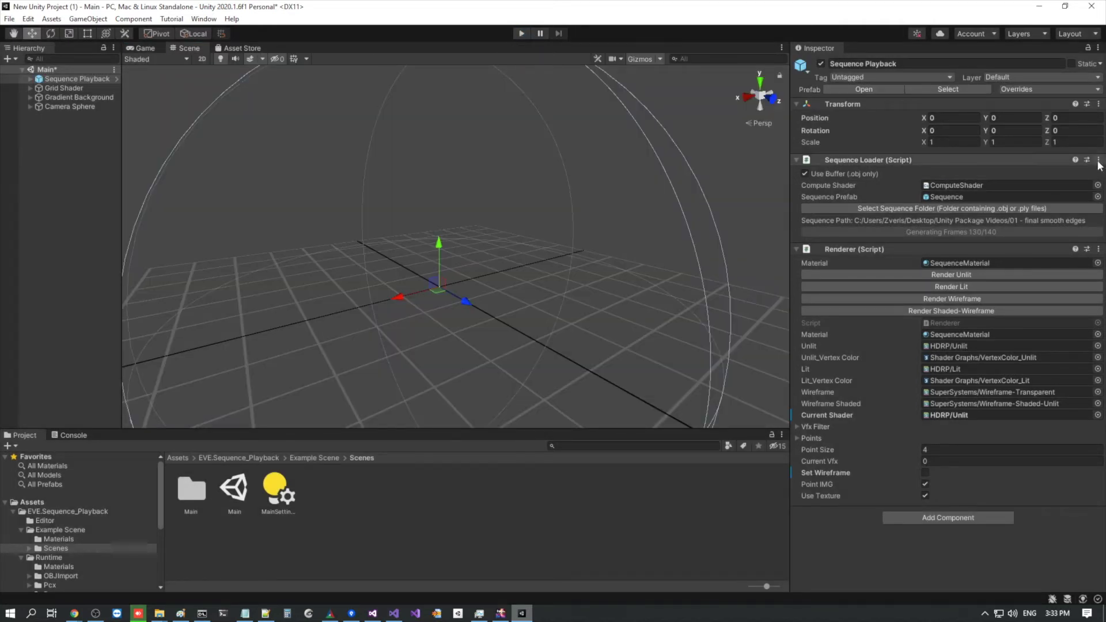
double_click(234, 490)
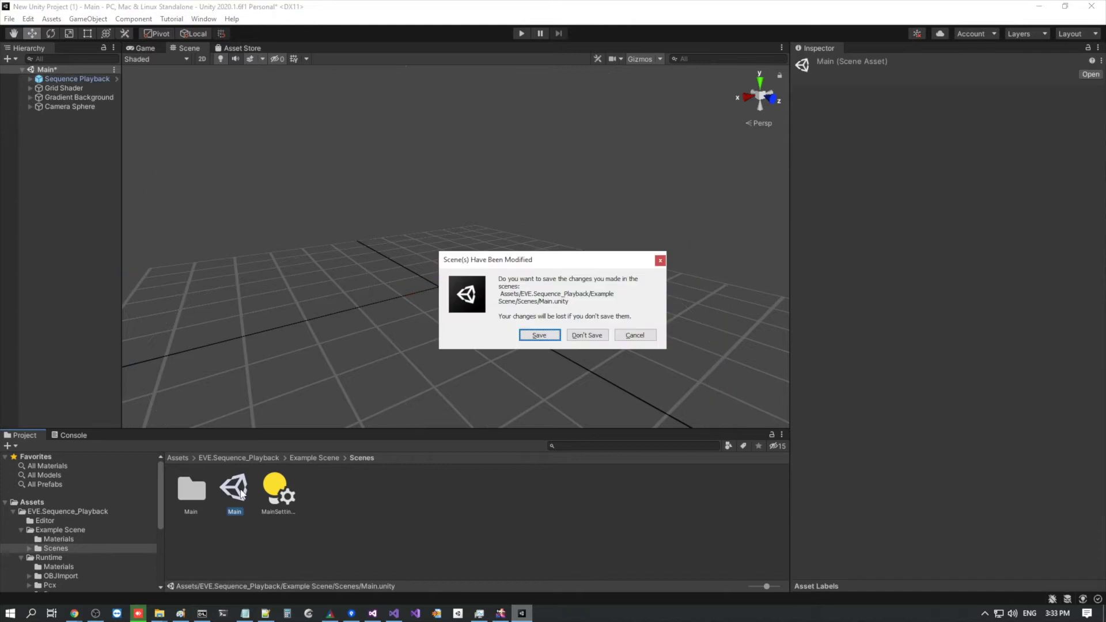
left_click(587, 335)
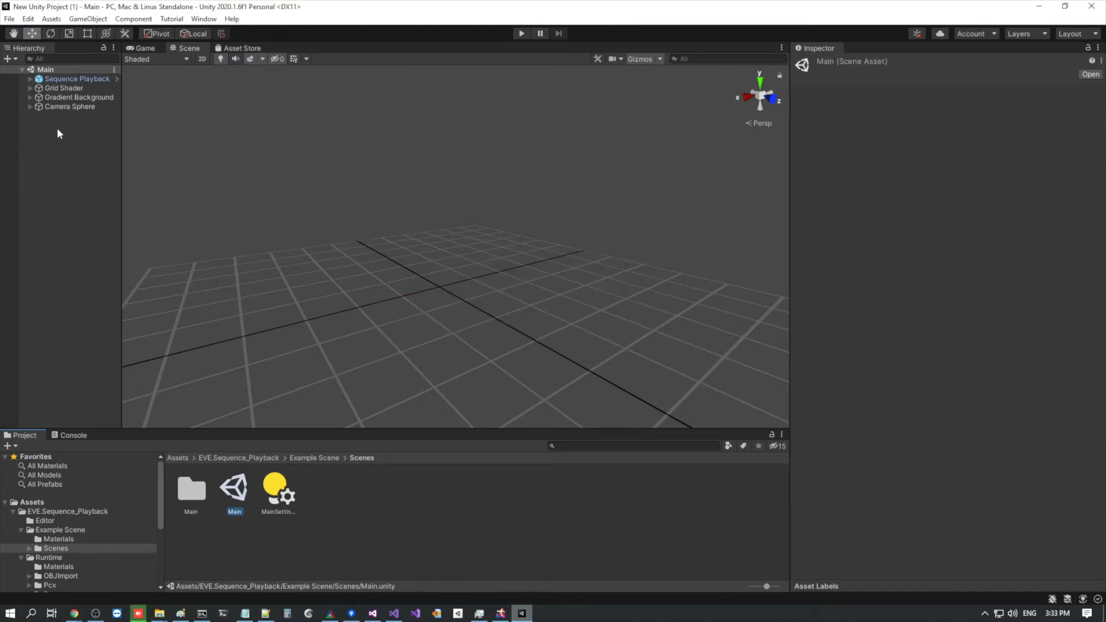
Enable Use Buffer (.obj only) on the Sequence Playback object and enter Play mode
left_click(84, 79)
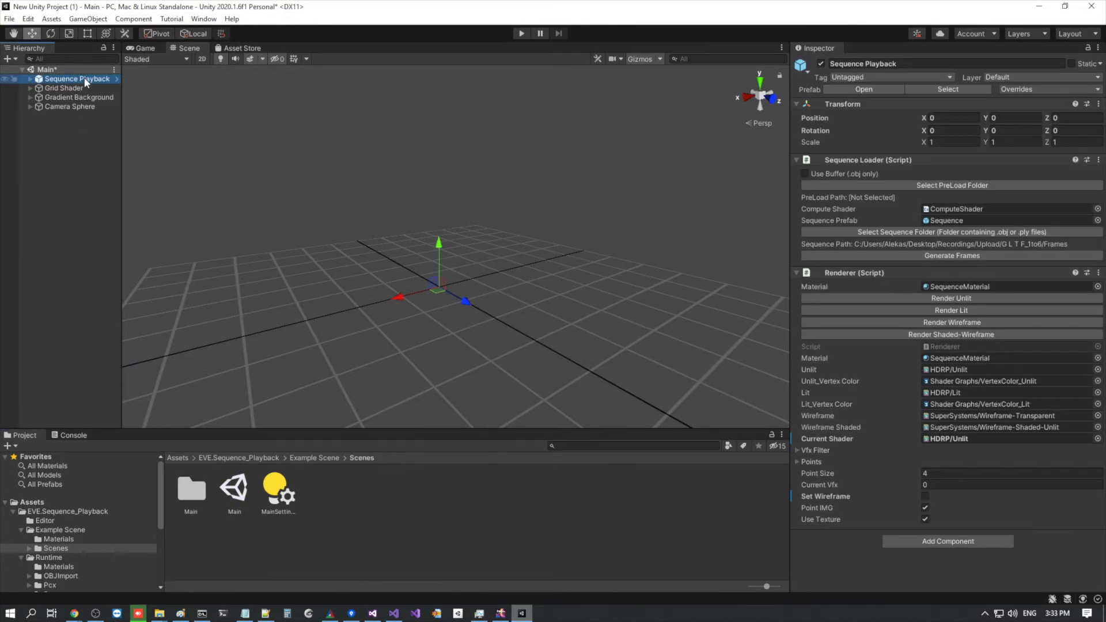
left_click(798, 172)
left_click(522, 33)
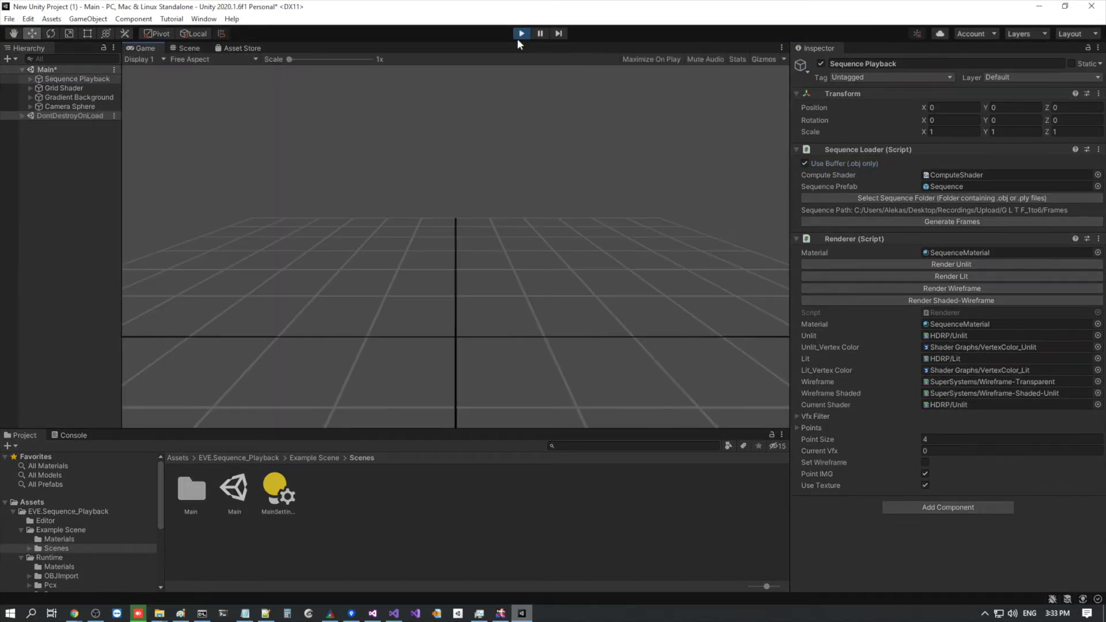
Try generating frames from the default path, restart Play mode, and generate them from the 01 - final smooth edges folder
left_click(903, 225)
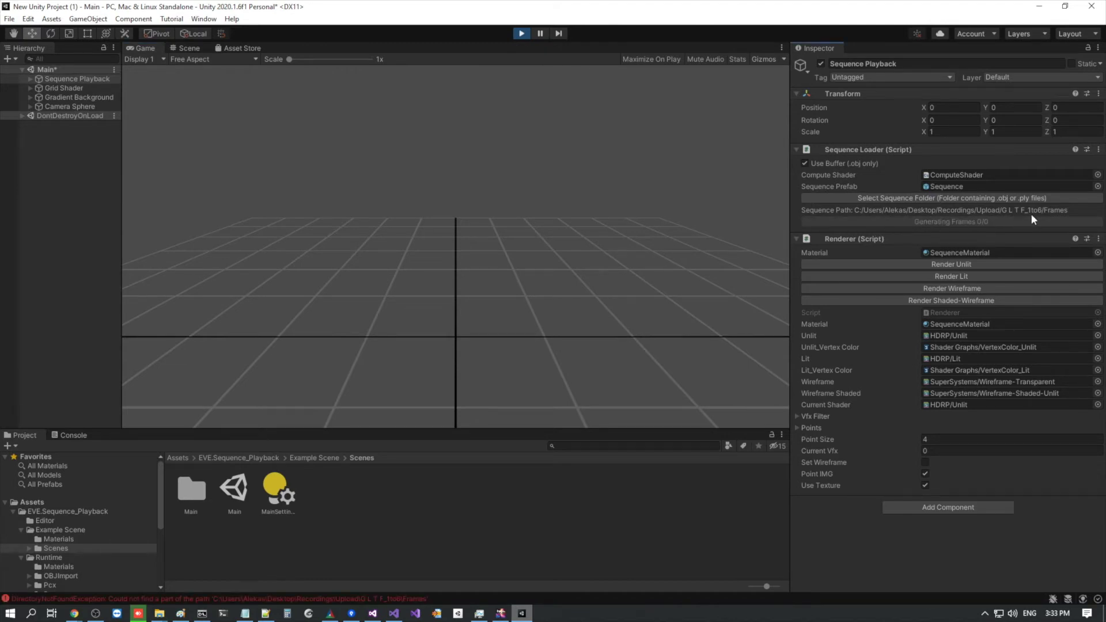
left_click(521, 33)
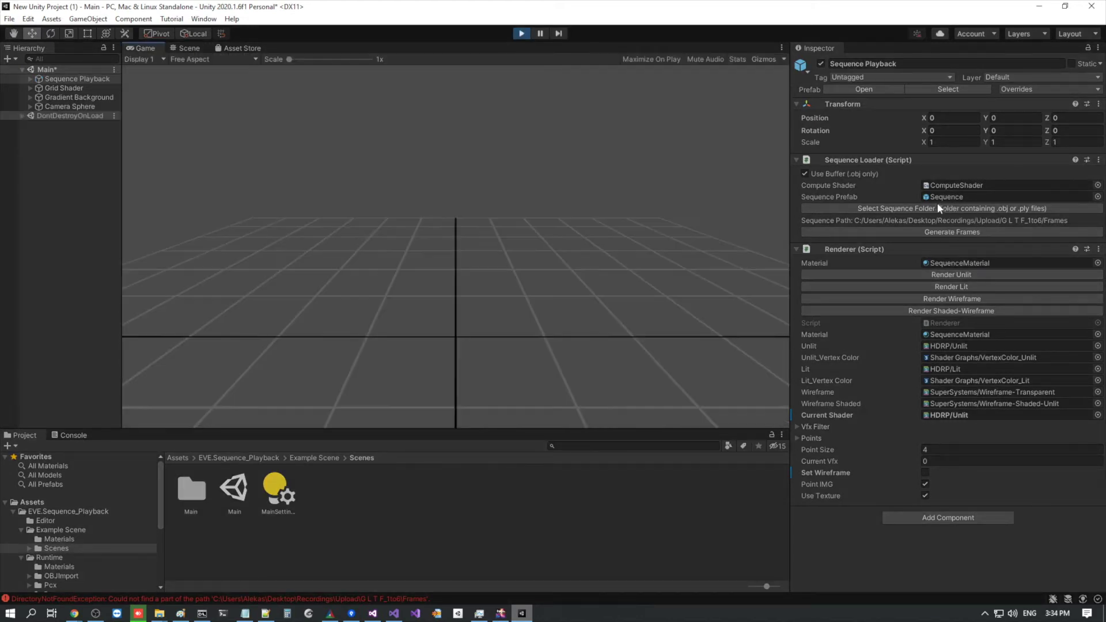
left_click(901, 196)
left_click(447, 316)
left_click(947, 221)
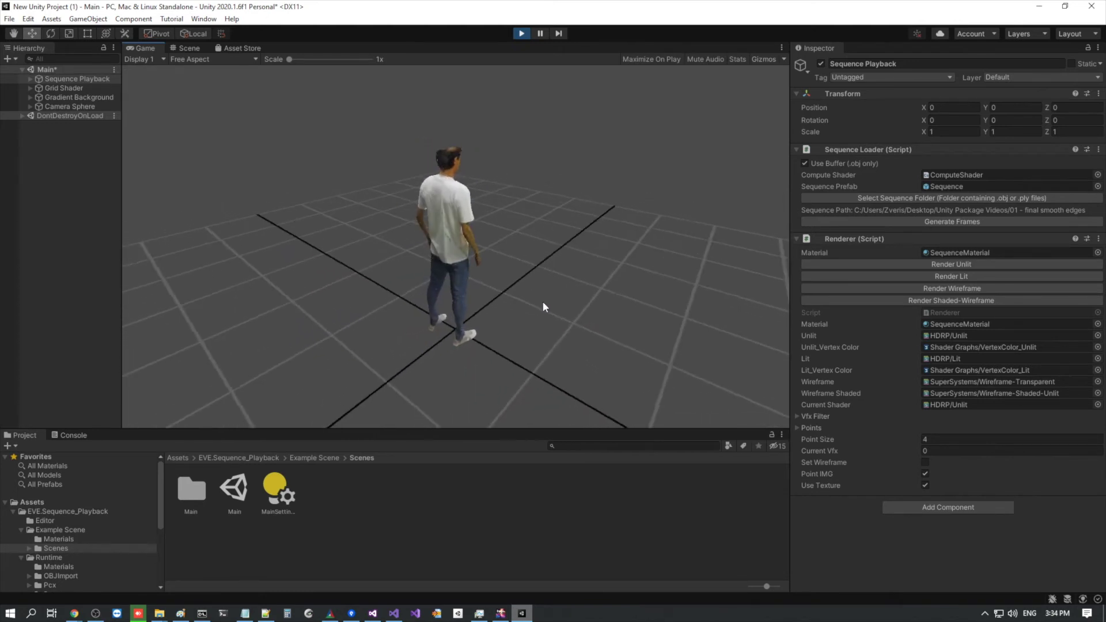
Preview the playing sequence with the Lit, Wireframe, and Shaded-Wireframe render modes, examining the figure's mesh up close
left_click(948, 272)
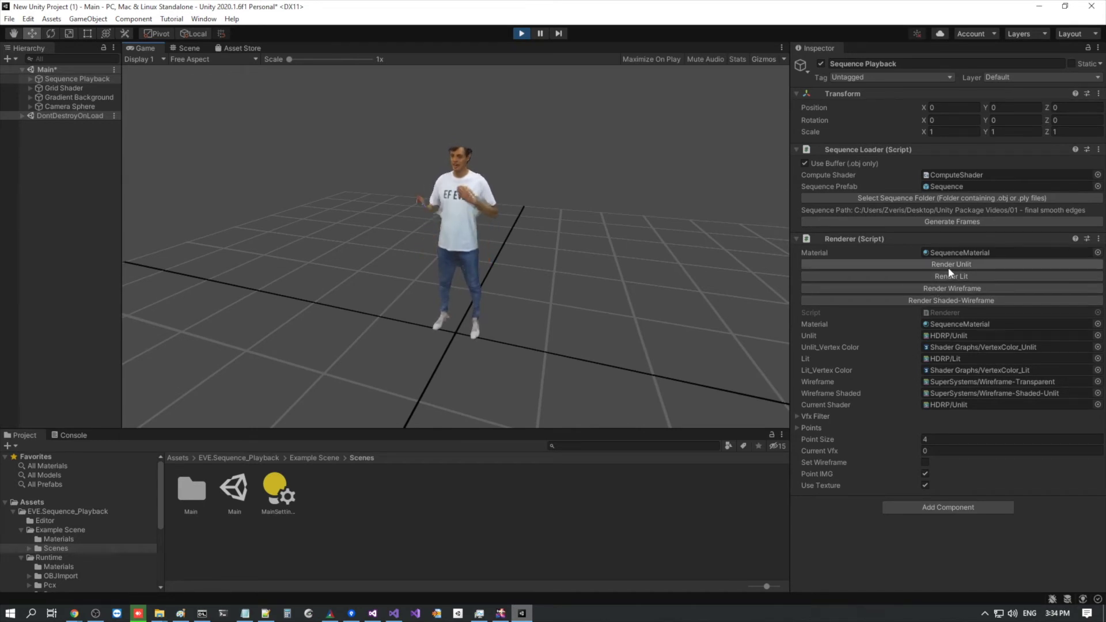
left_click(951, 279)
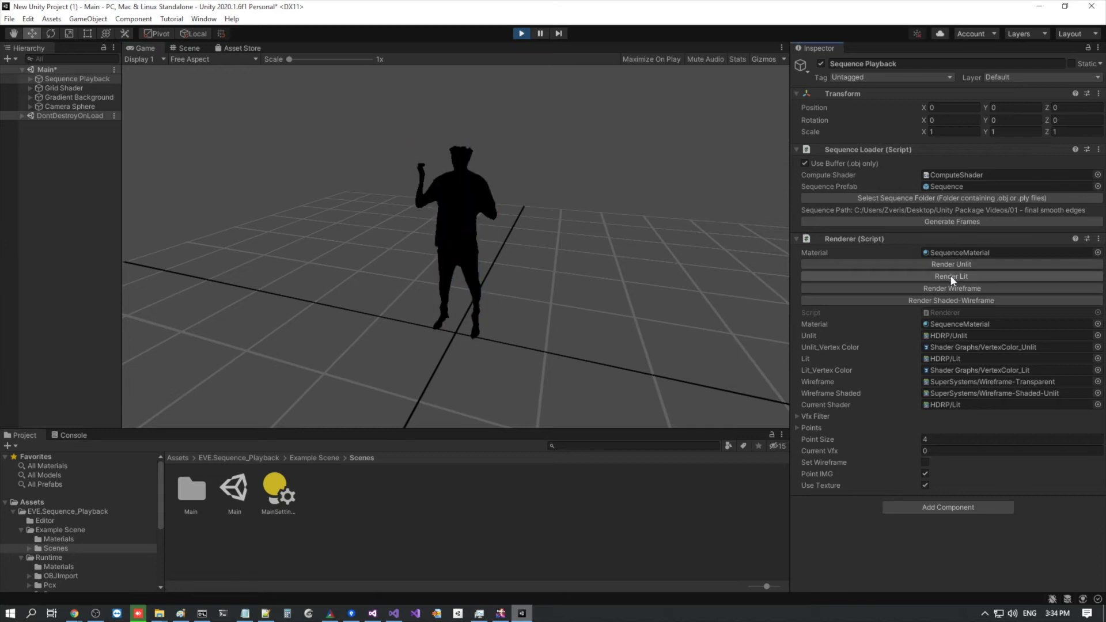
left_click(913, 286)
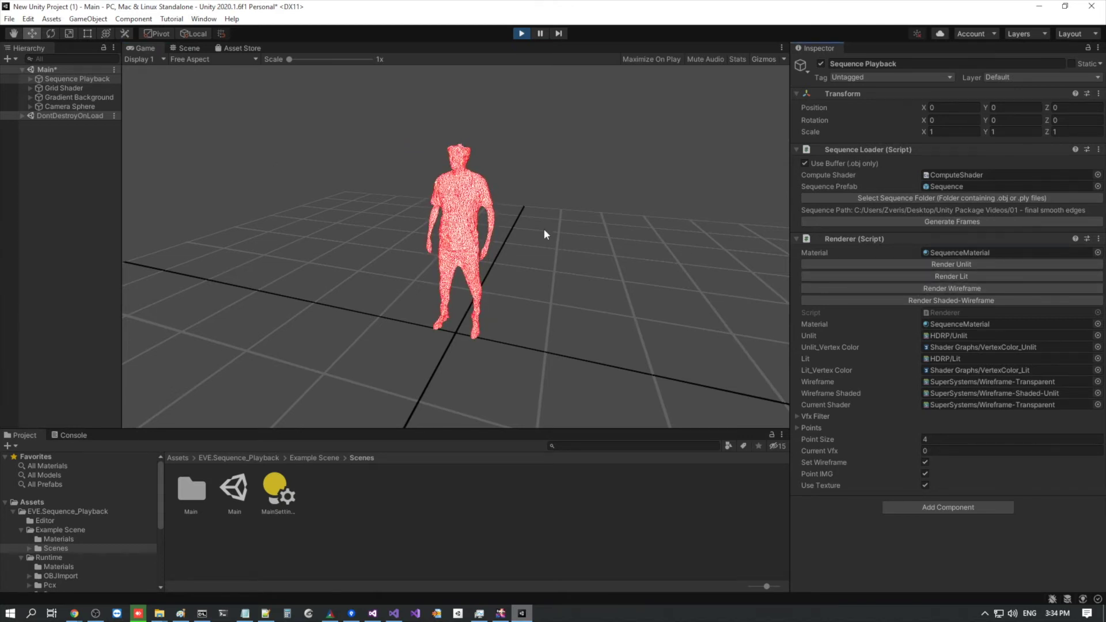
scroll(535, 240, "up", 5)
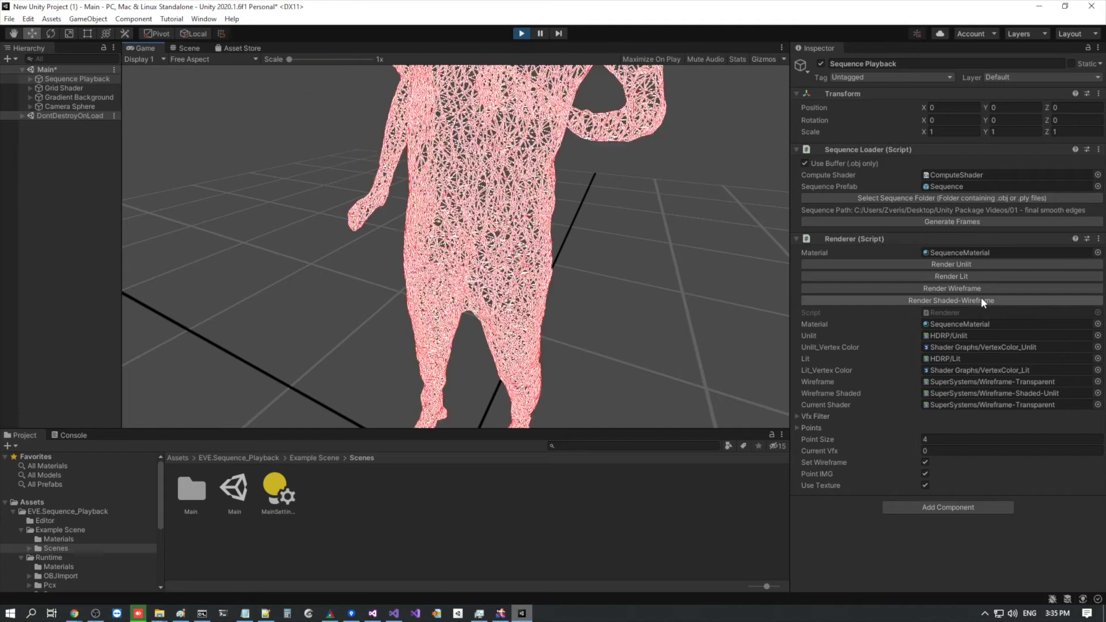
left_click(943, 301)
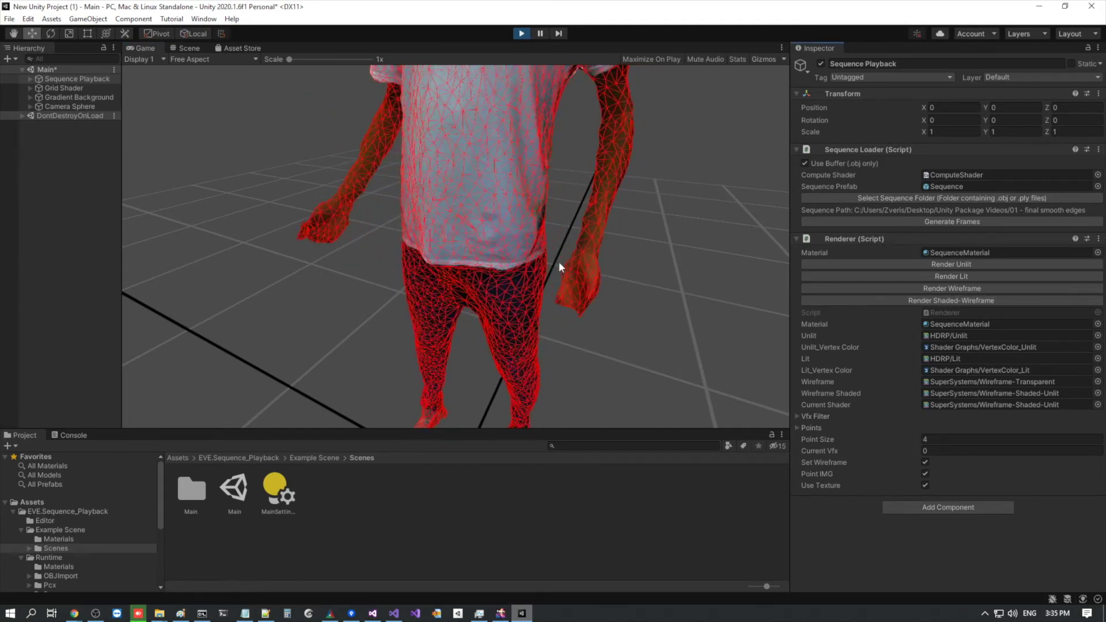
scroll(642, 292, "down", 5)
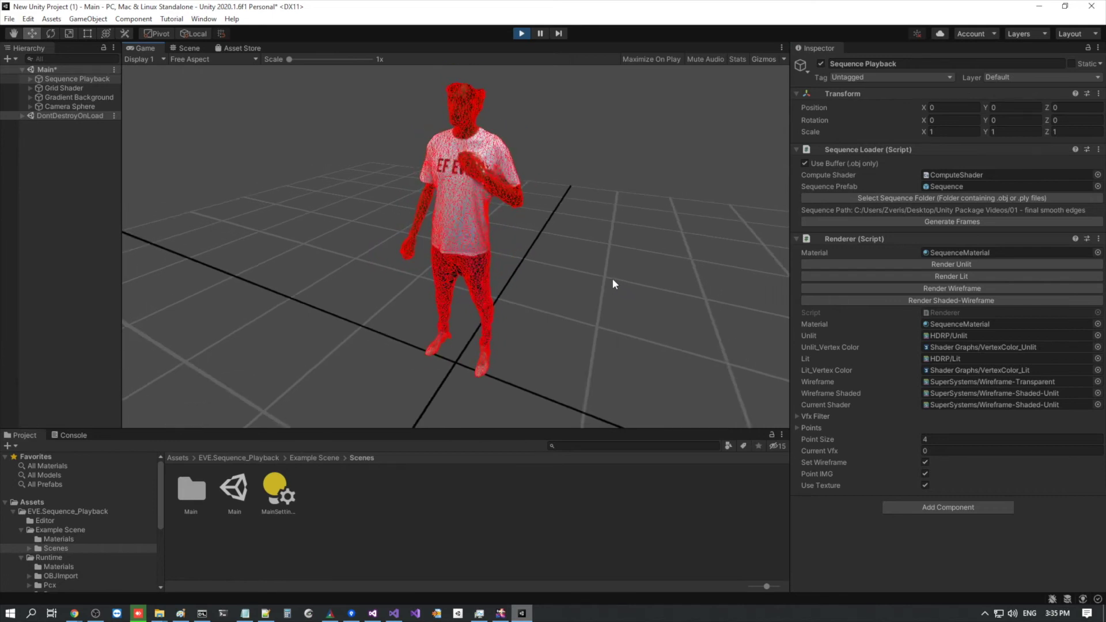
scroll(574, 250, "up", 5)
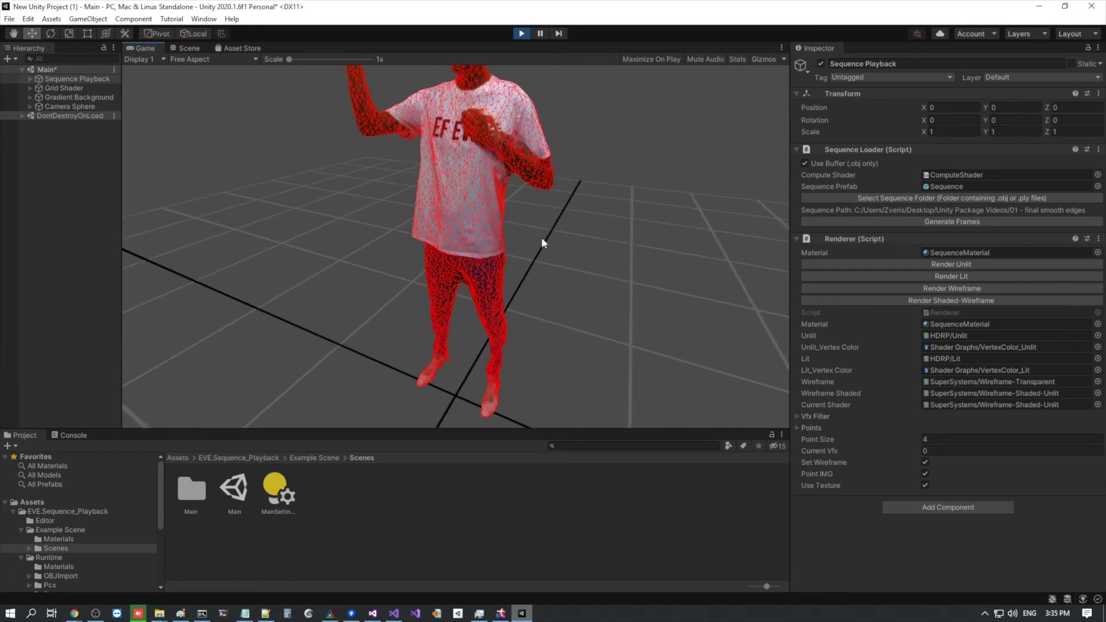
Return the sequence to Unlit rendering and inspect the playing figure from several sides
left_click(959, 266)
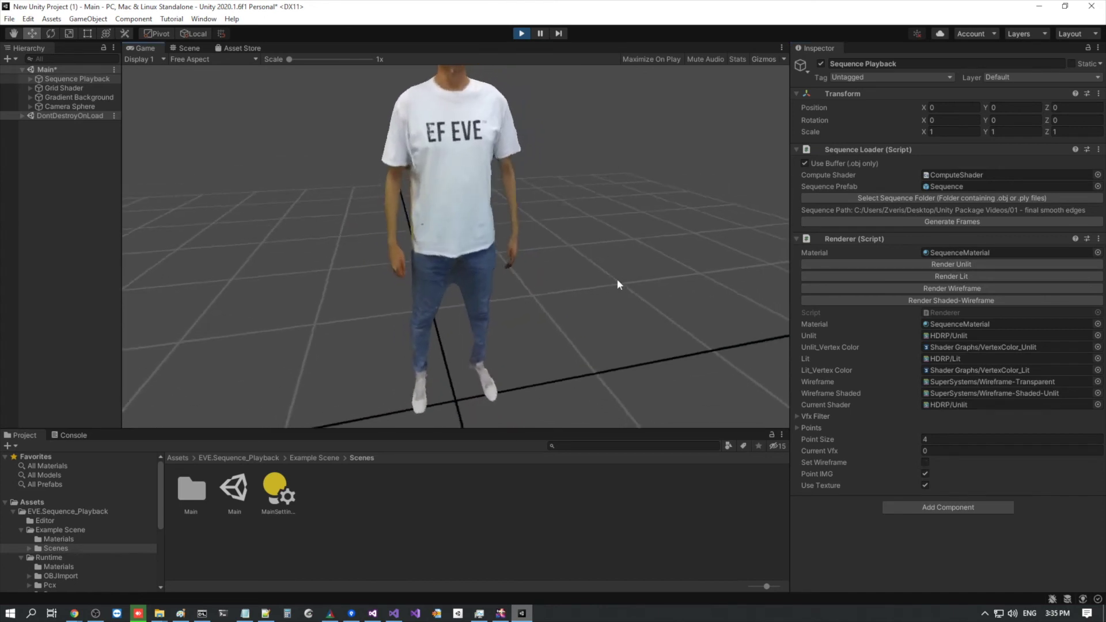
left_click_drag(609, 288, 469, 298)
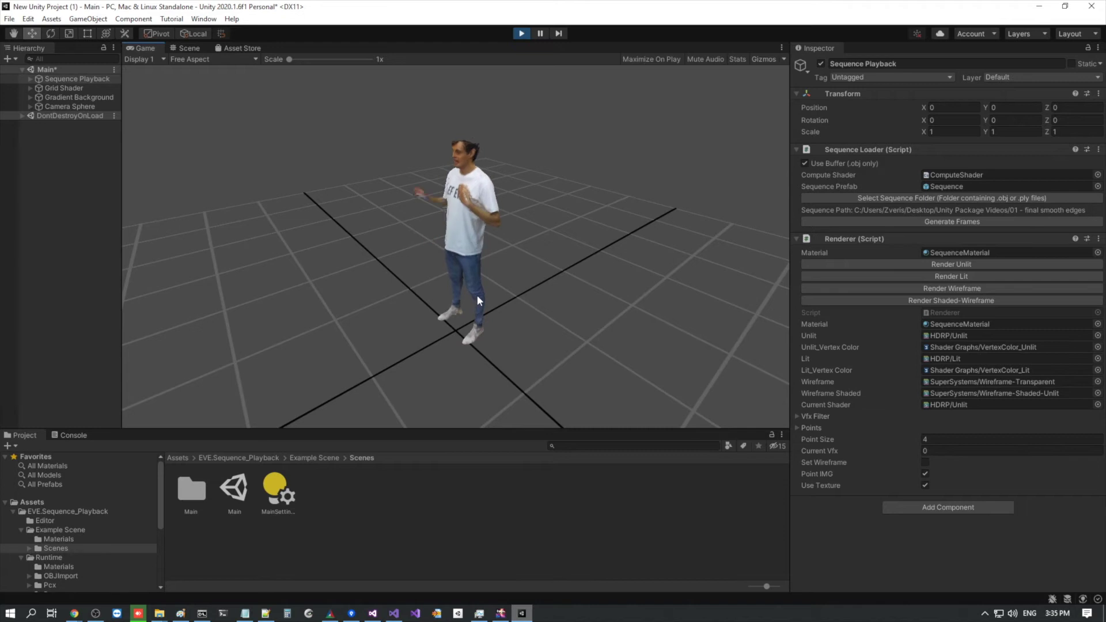
left_click_drag(432, 276, 370, 284)
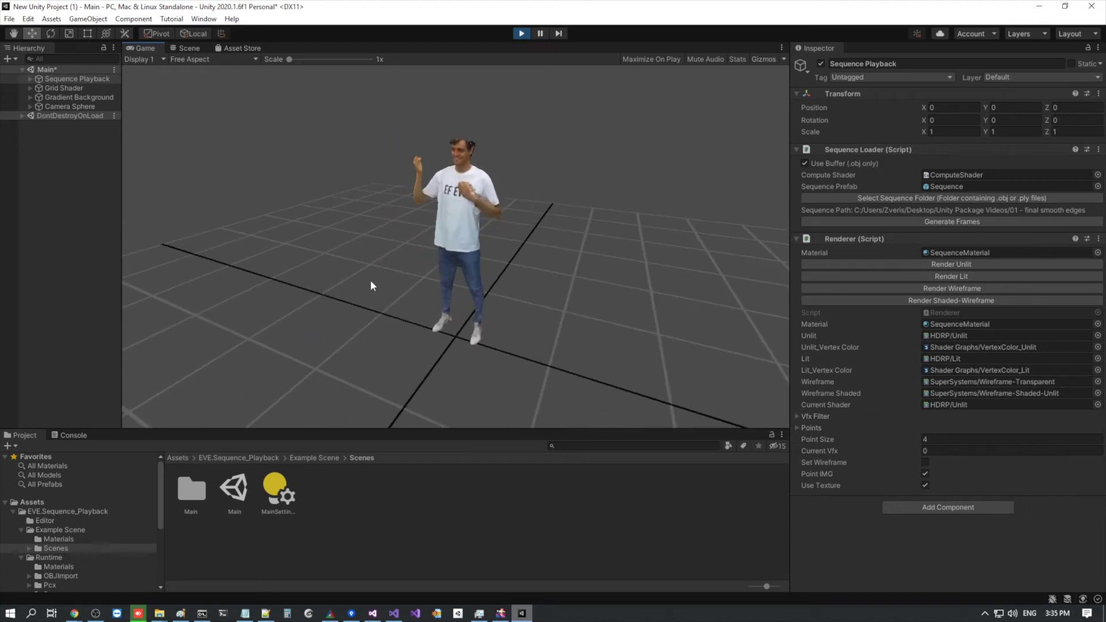
Select Sequence(Clone) under Sequence Playback's Main object, set its Fps to 30, and view the faster playback
left_click(75, 79)
key("Right")
left_click(81, 87)
key("Right")
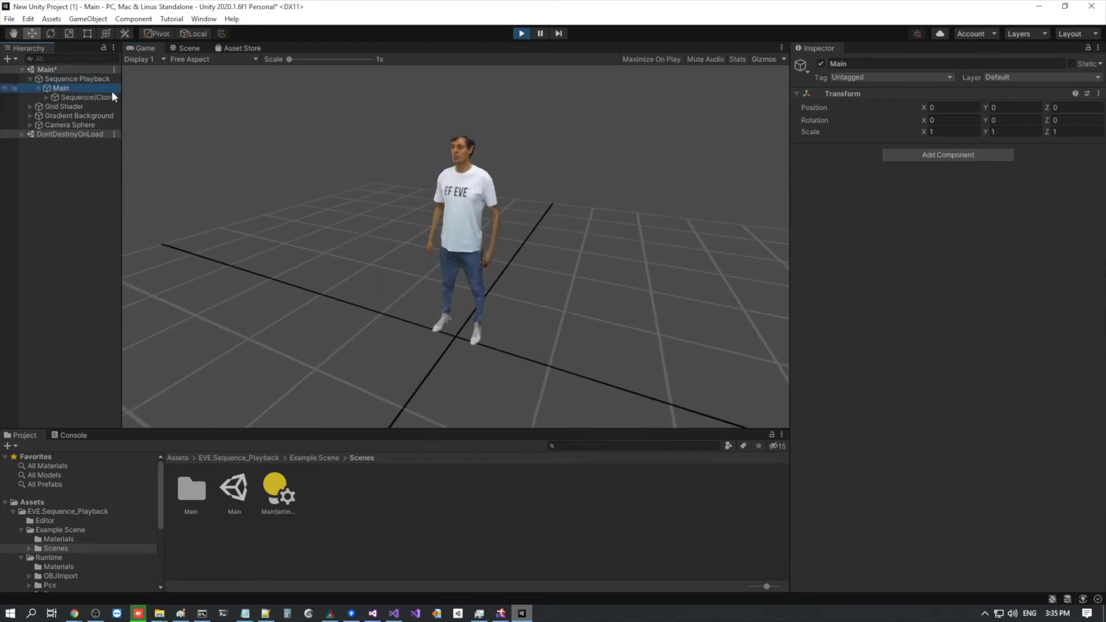
left_click(75, 97)
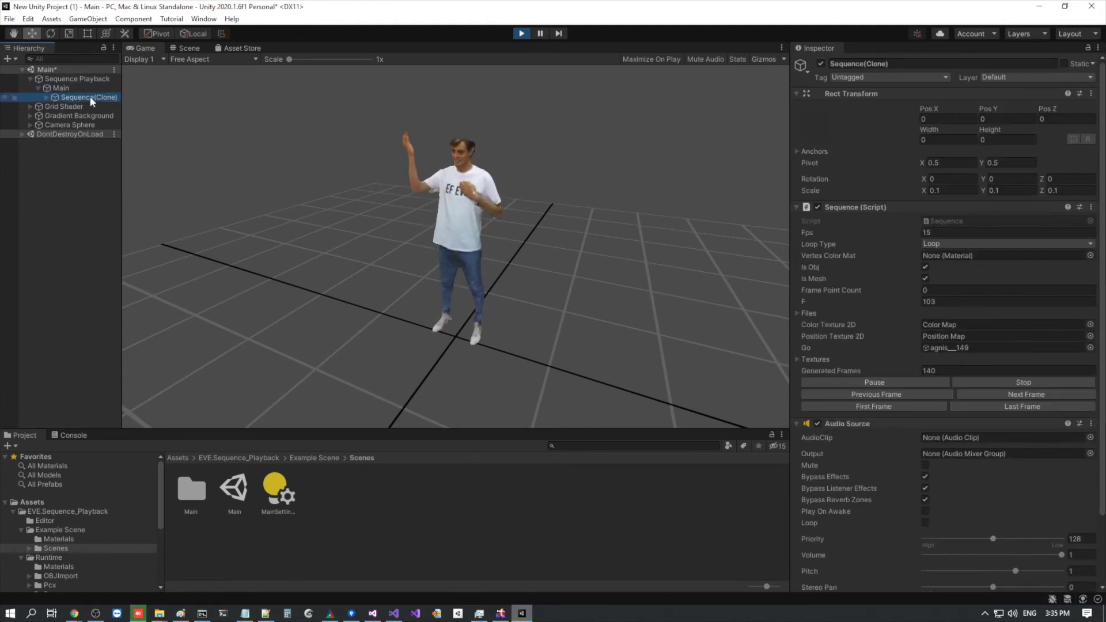
left_click(942, 232)
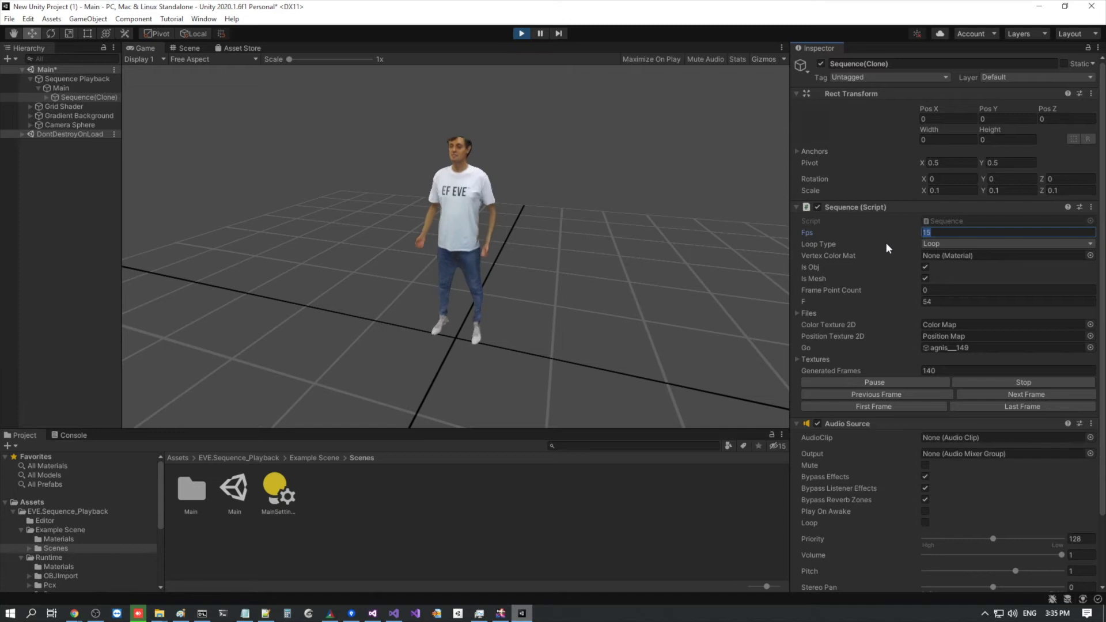
type("30")
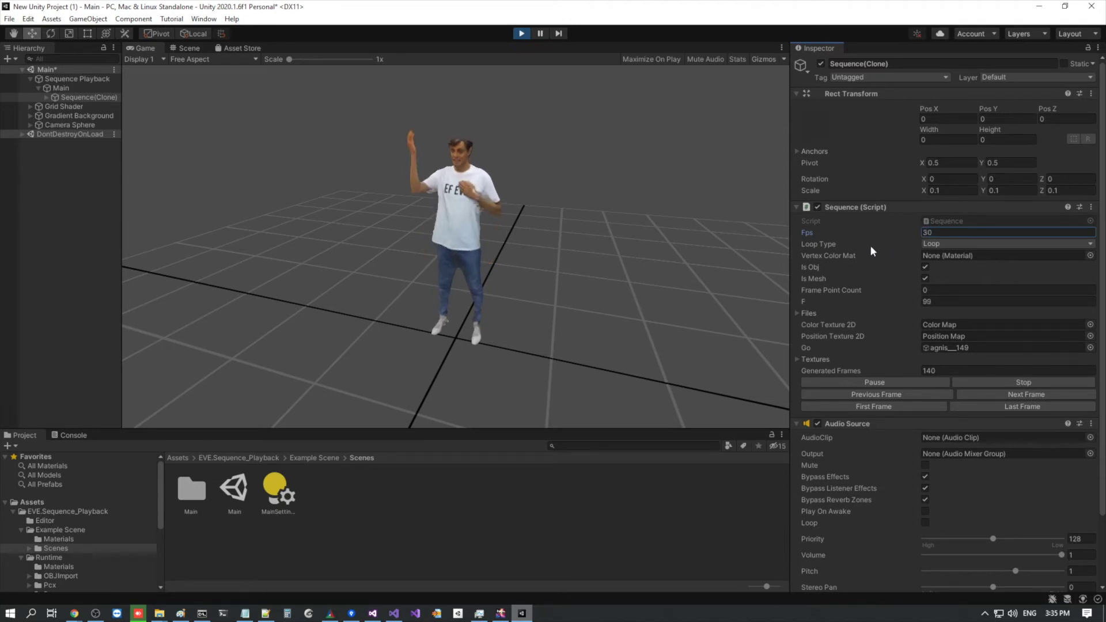
left_click_drag(548, 264, 585, 259)
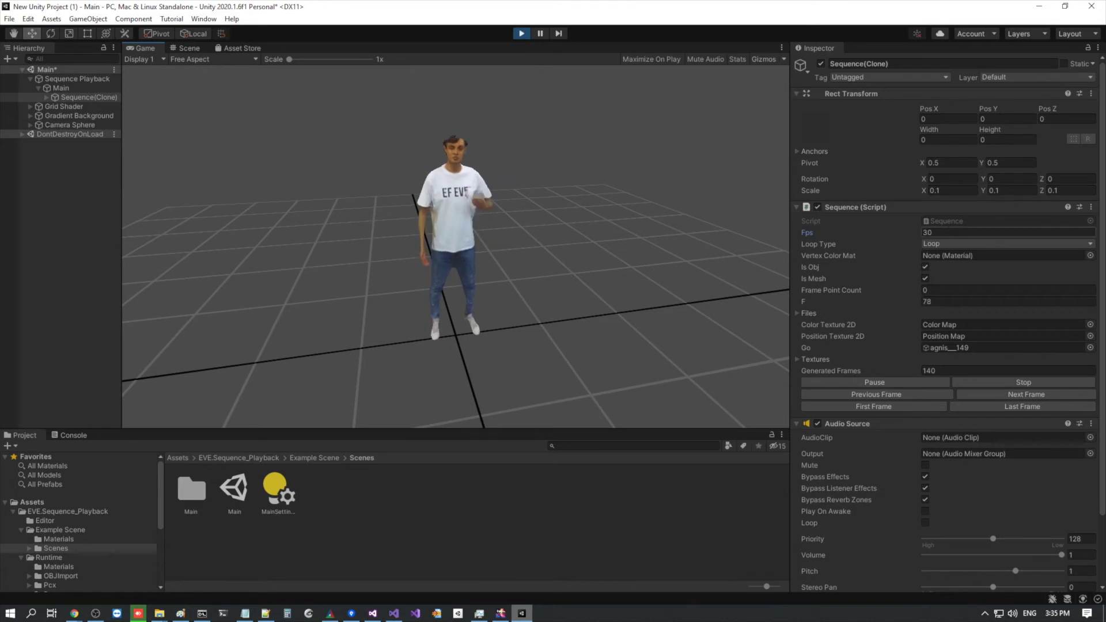
Set the sequence's Fps back to 15 and view the playback from another angle
left_click(945, 233)
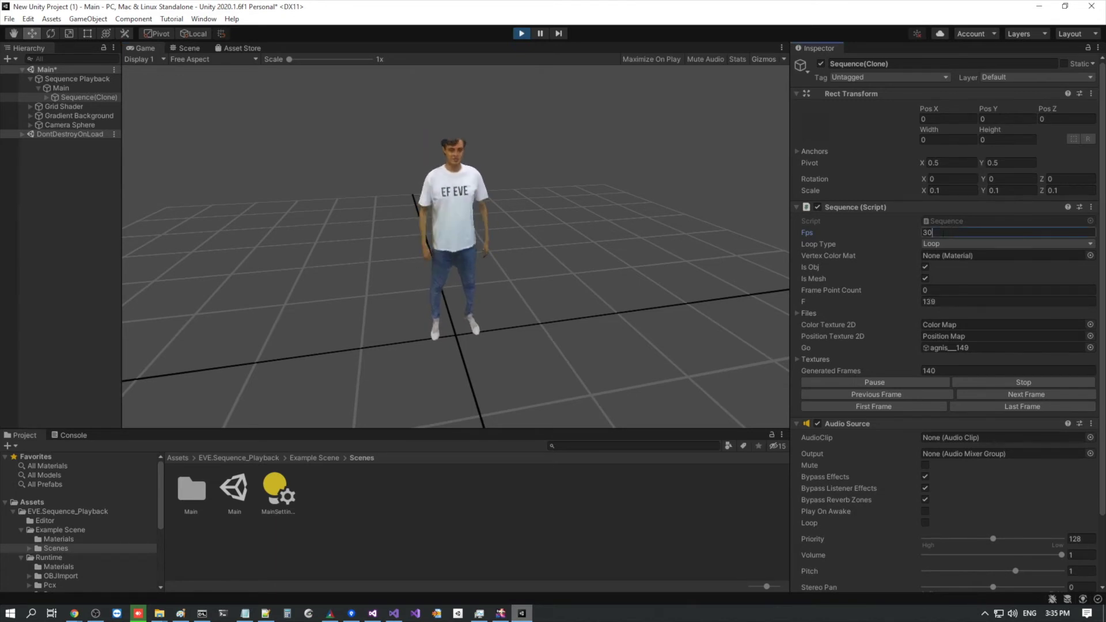
type("15")
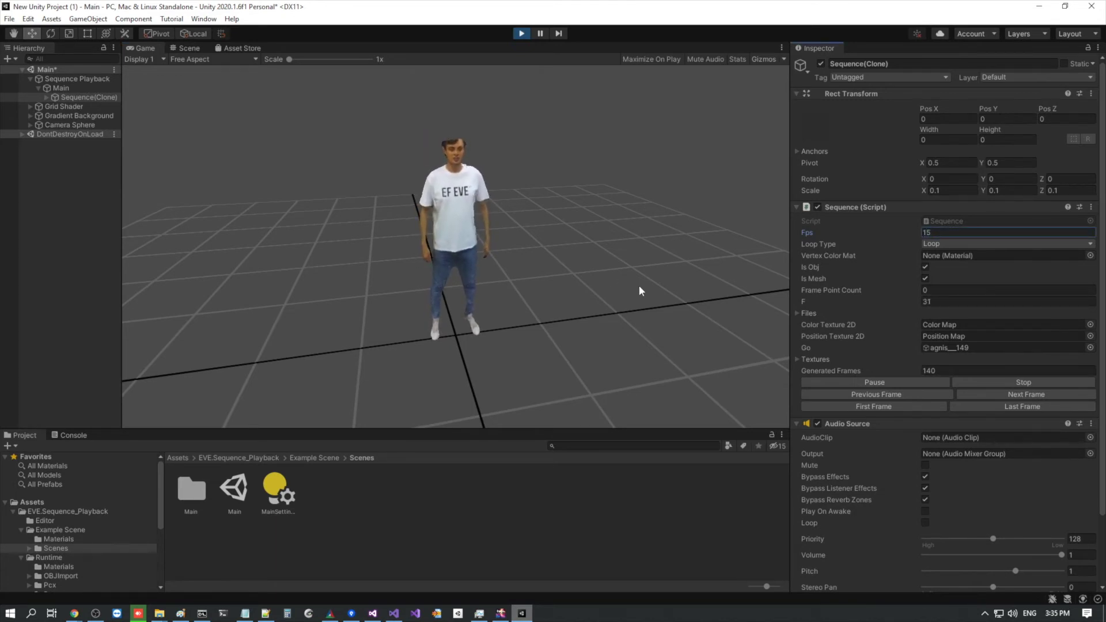
left_click_drag(637, 290, 604, 279)
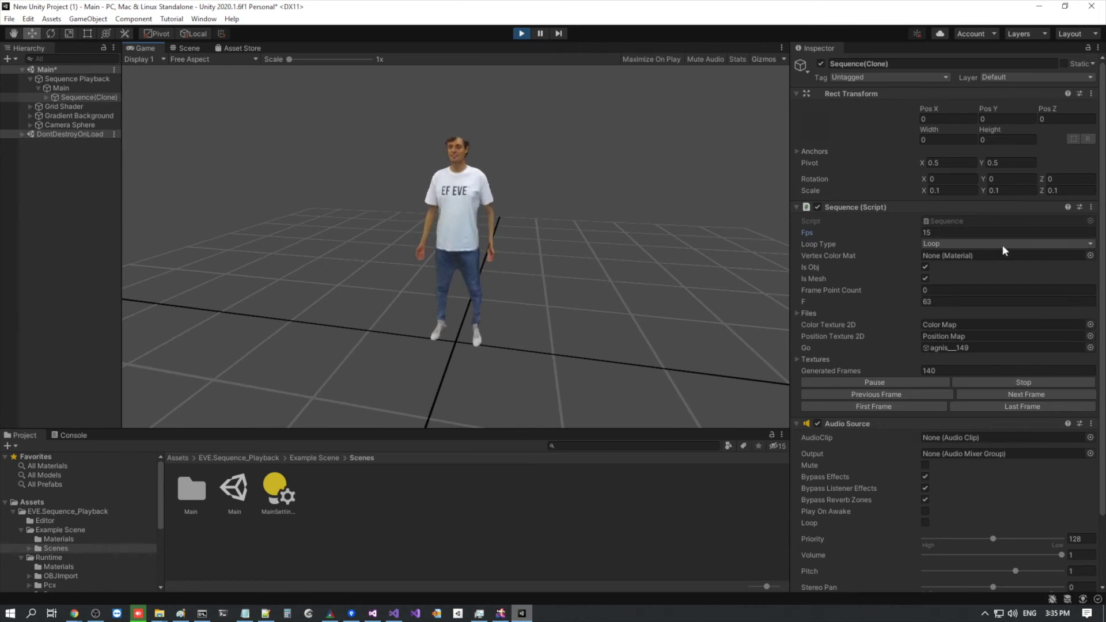
Stop the sequence, set its Loop Type to Once, and play it through
left_click(1017, 384)
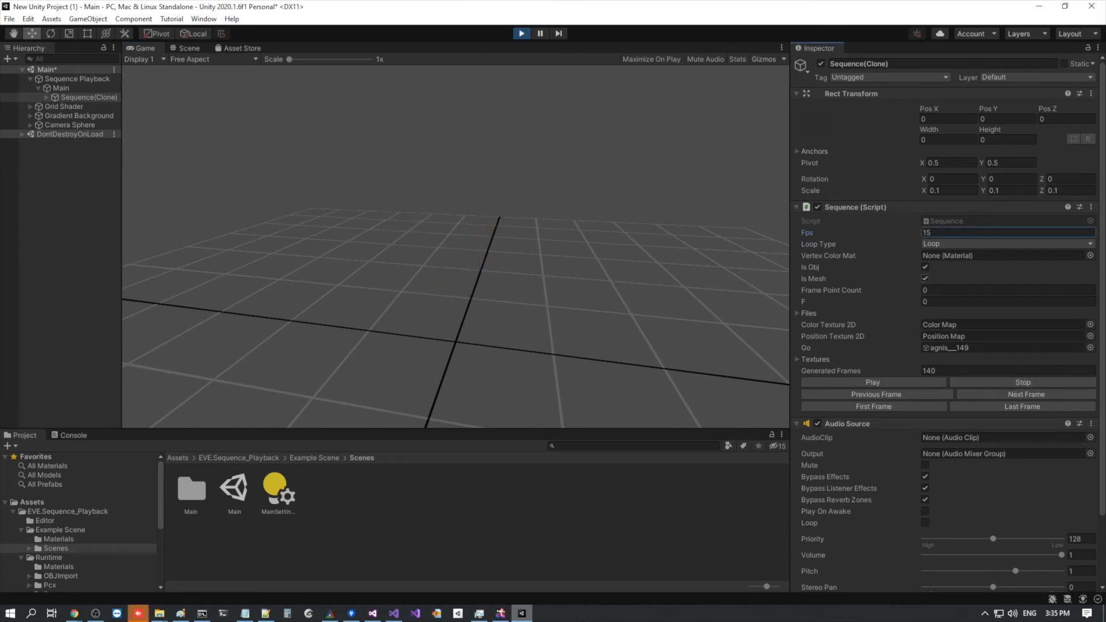
left_click(949, 243)
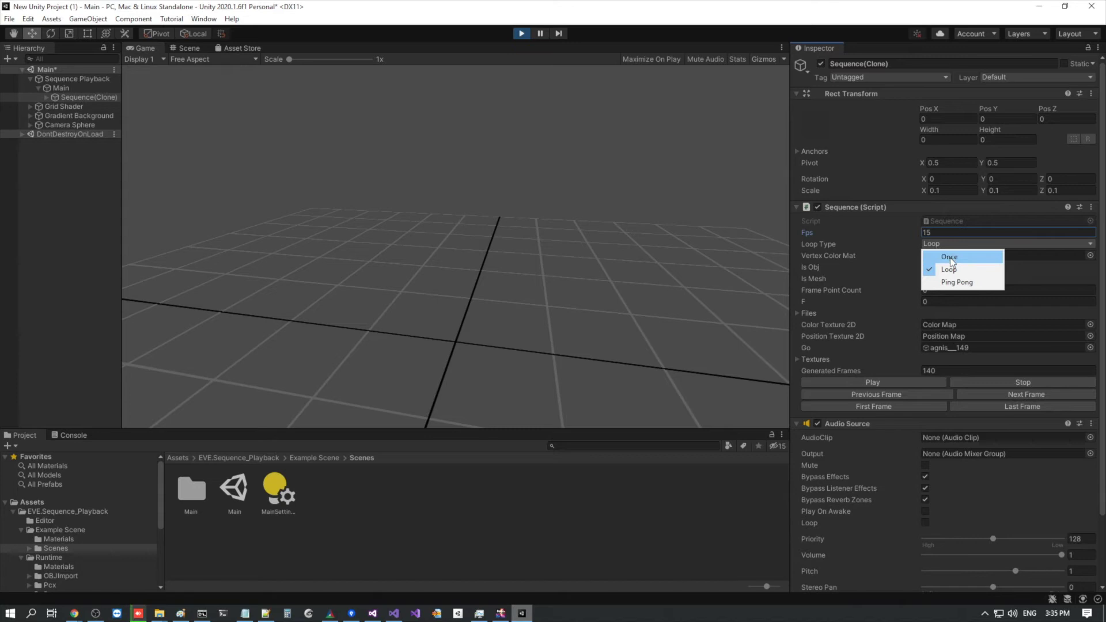
left_click(949, 257)
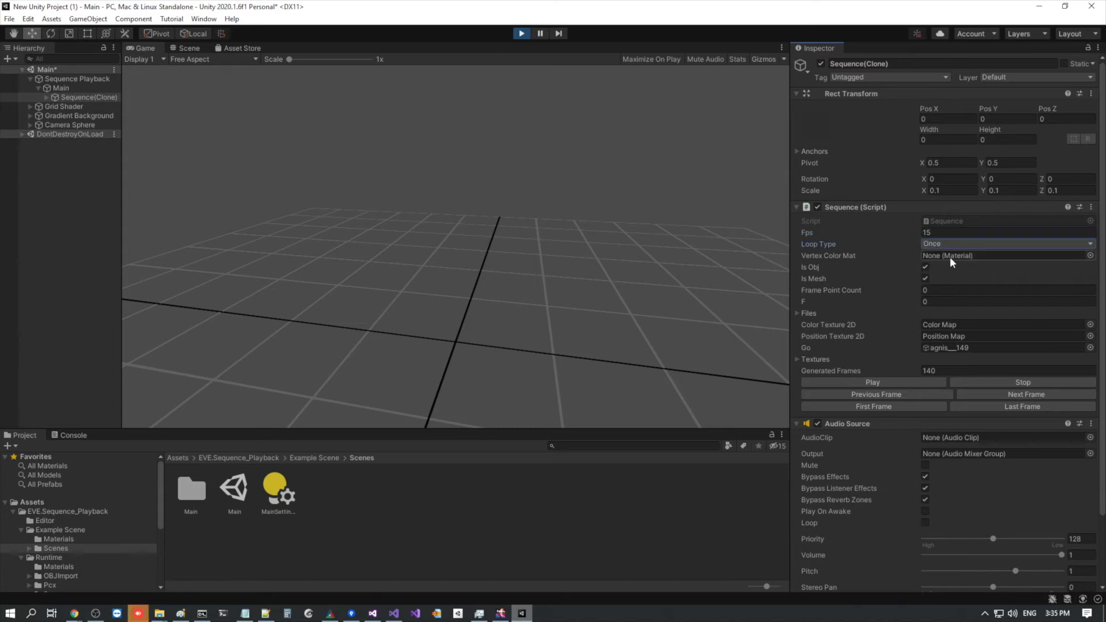
left_click(863, 384)
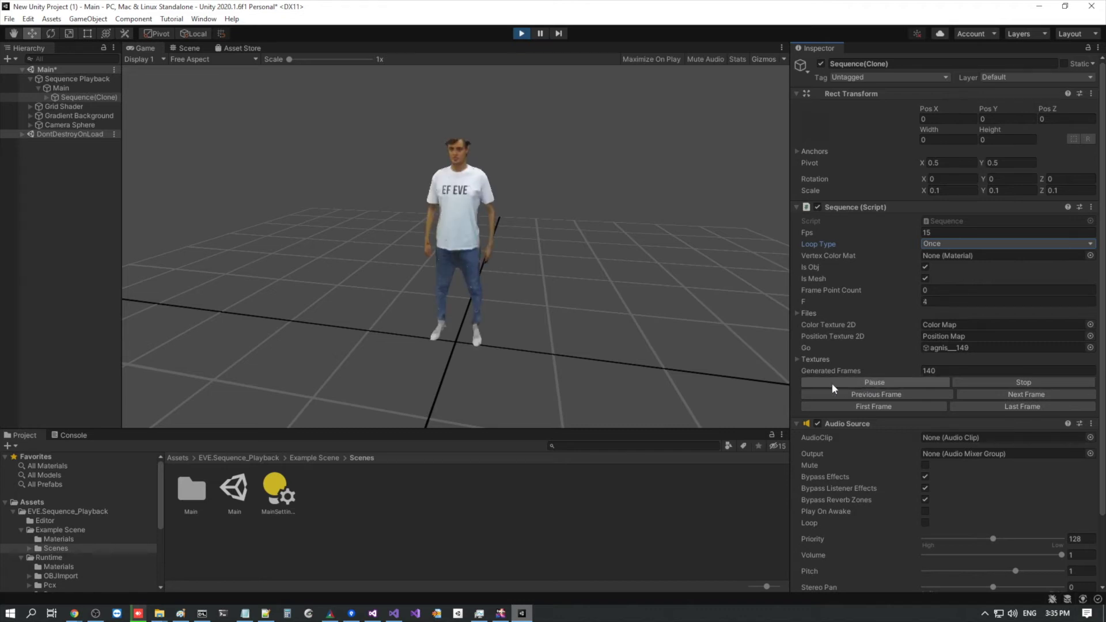
left_click_drag(568, 347, 832, 341)
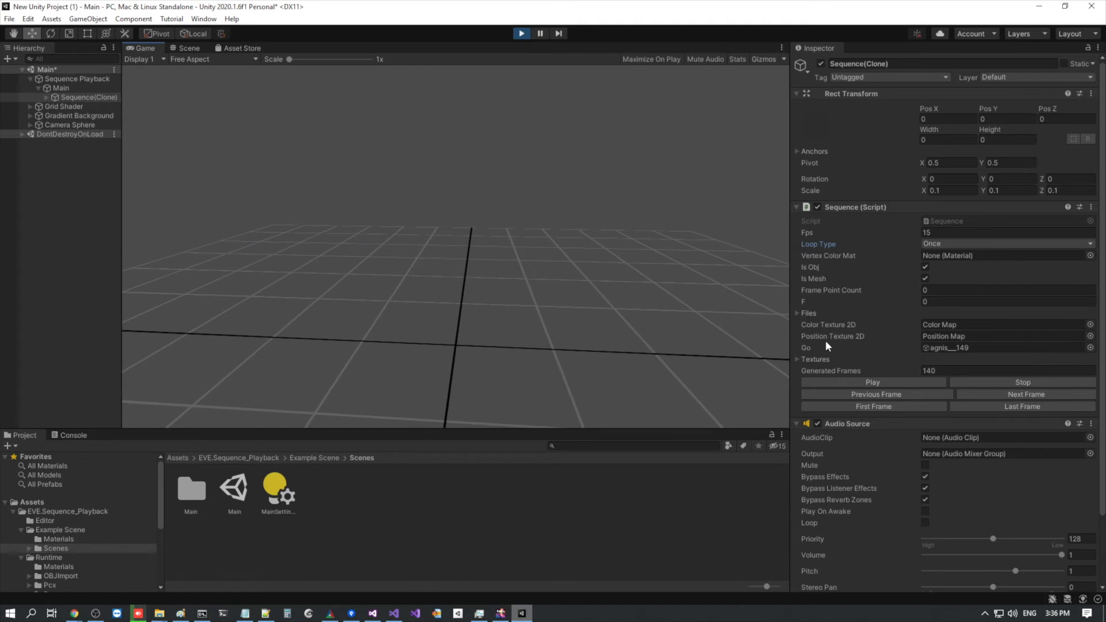
left_click_drag(544, 305, 407, 318)
Turn off Use Buffer on Sequence Playback and generate frames from the Frames folder in 01 - final devil v shrinkwrap_1to300
left_click(61, 80)
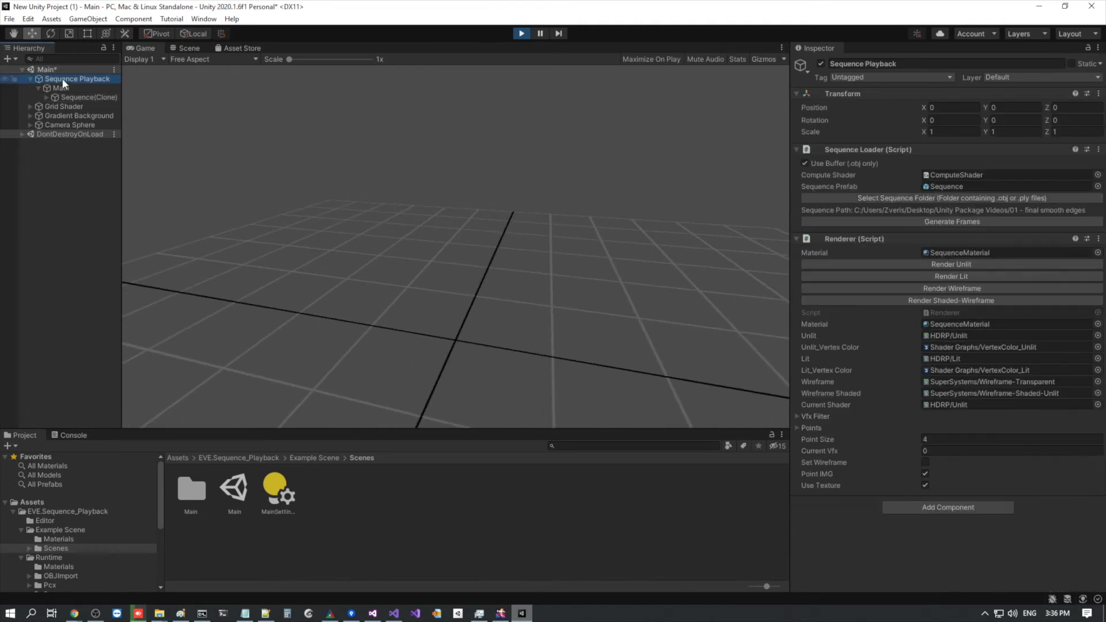
left_click(805, 162)
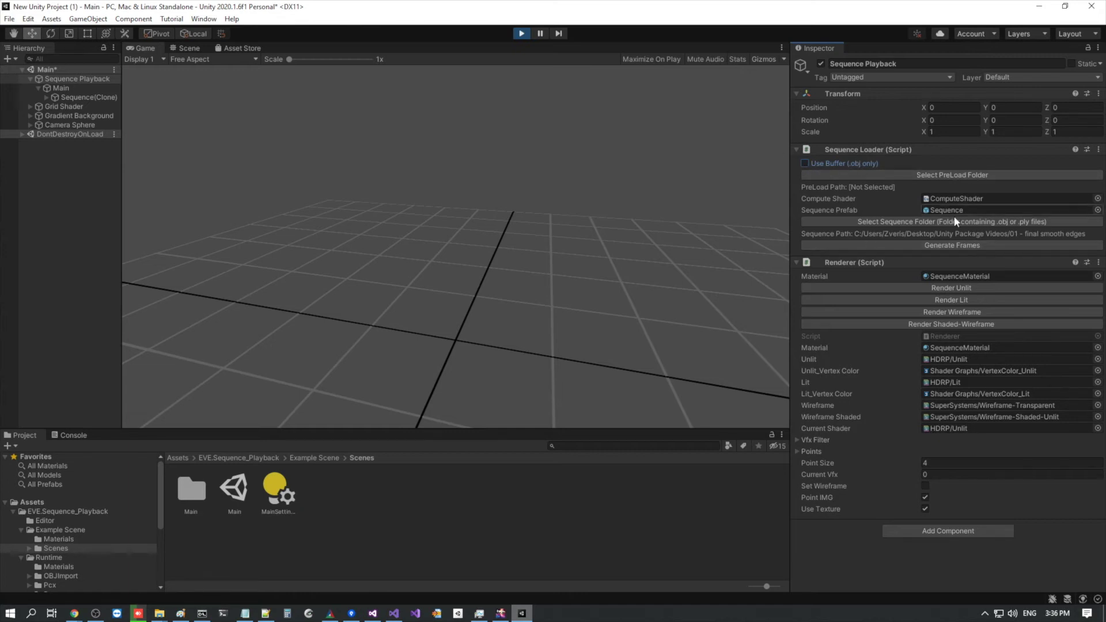
left_click(977, 222)
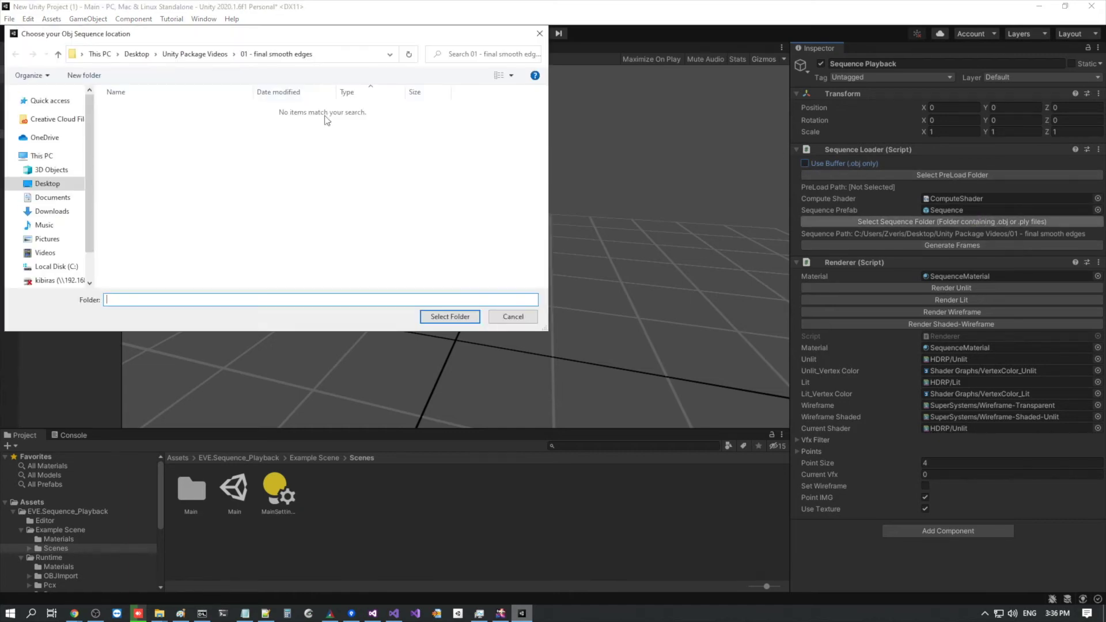
left_click(194, 55)
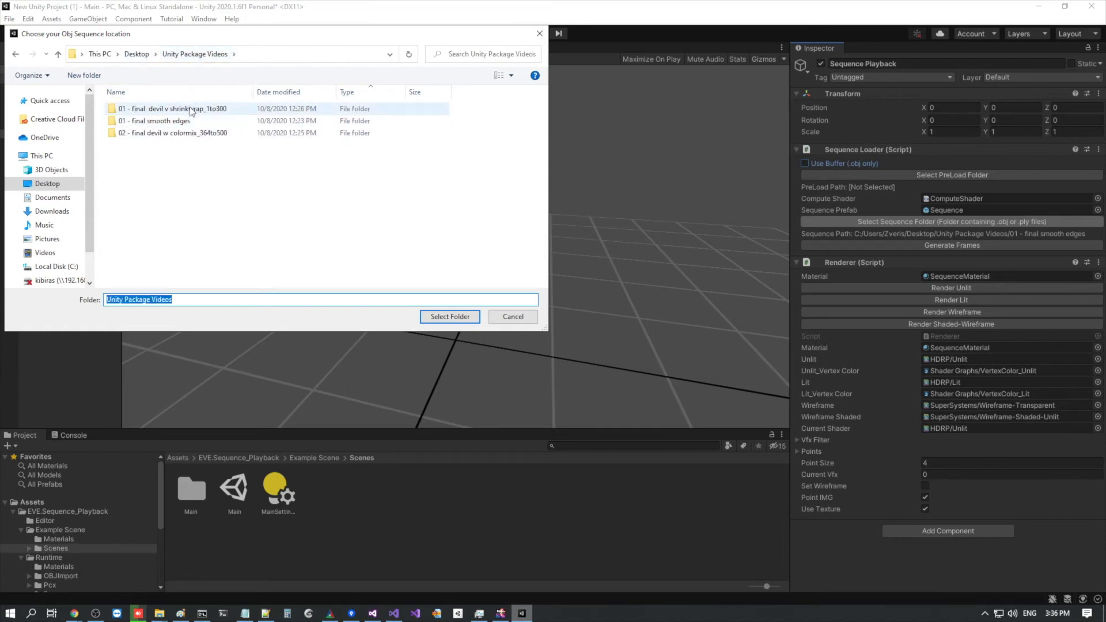
left_click_drag(273, 35, 273, 108)
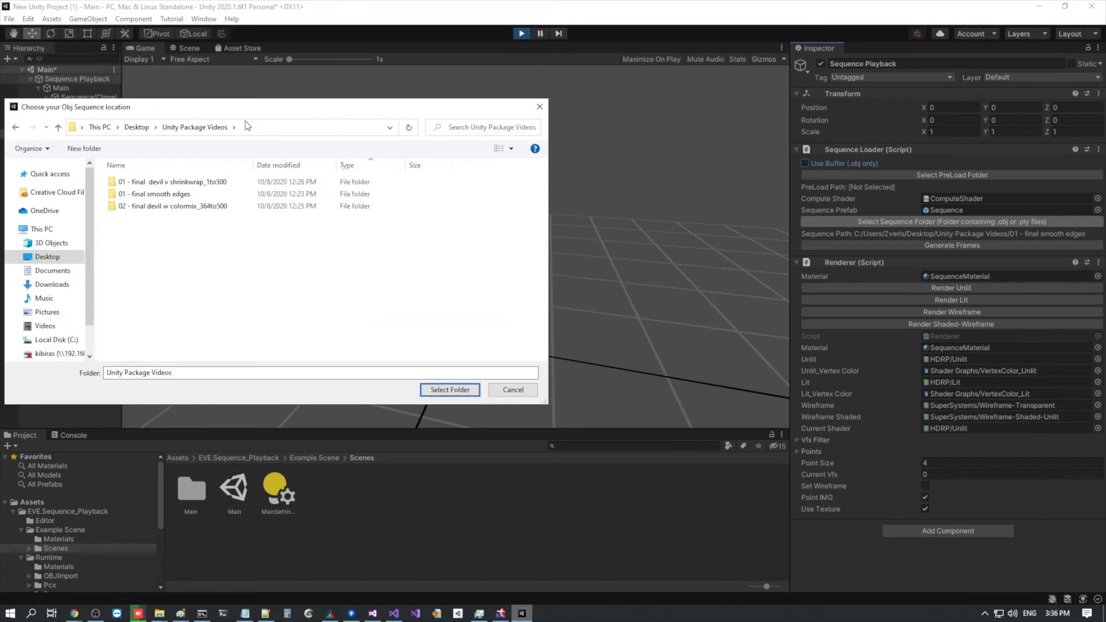
double_click(203, 183)
double_click(202, 183)
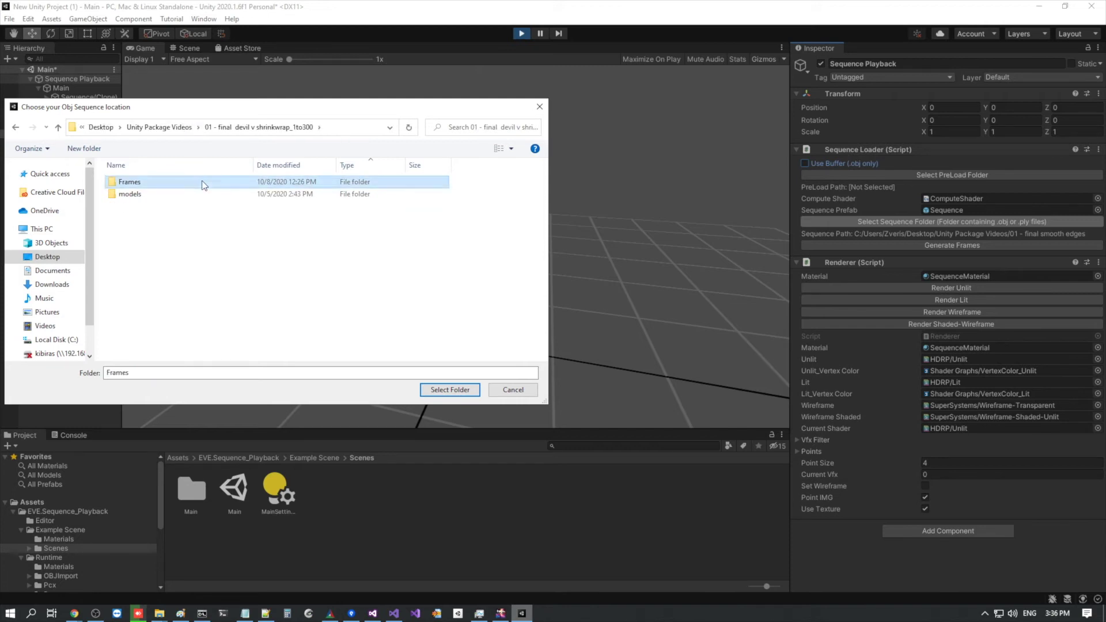
left_click(467, 391)
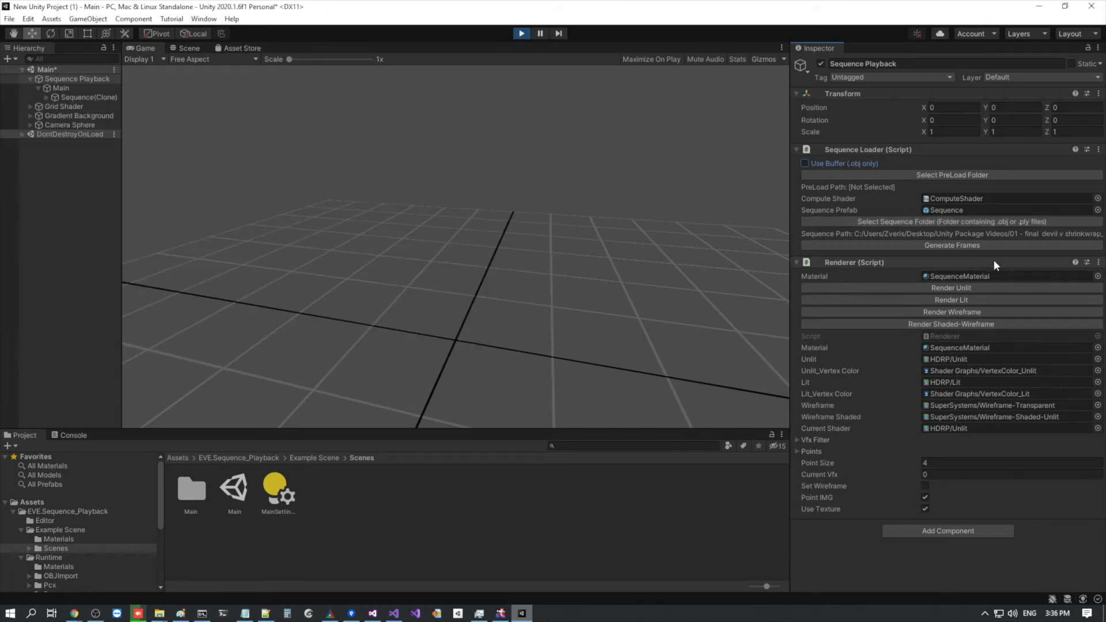
left_click(985, 246)
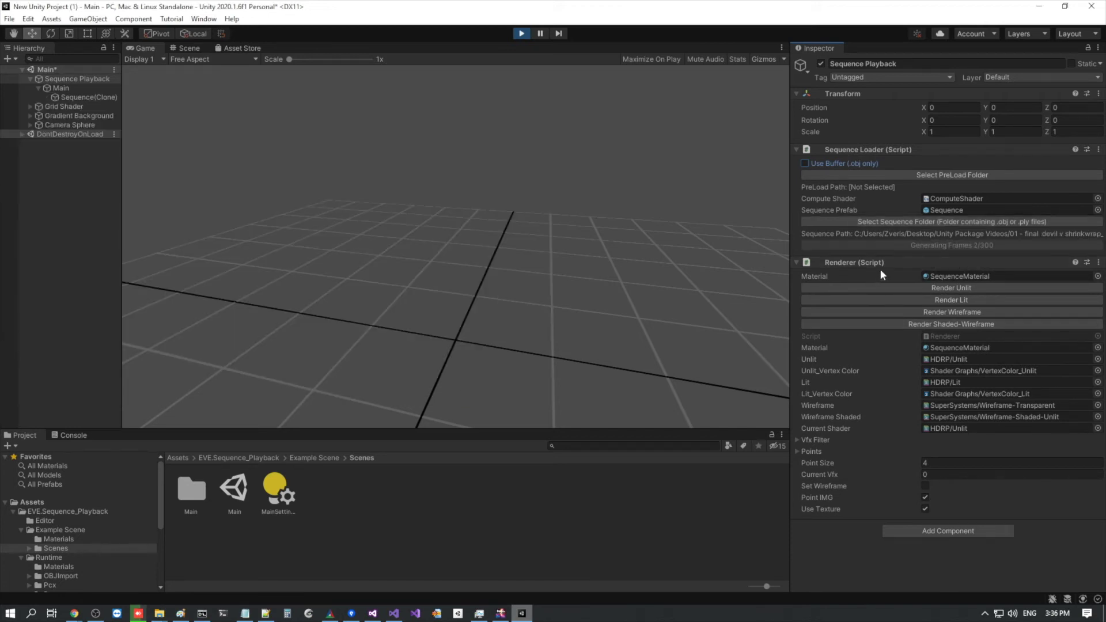
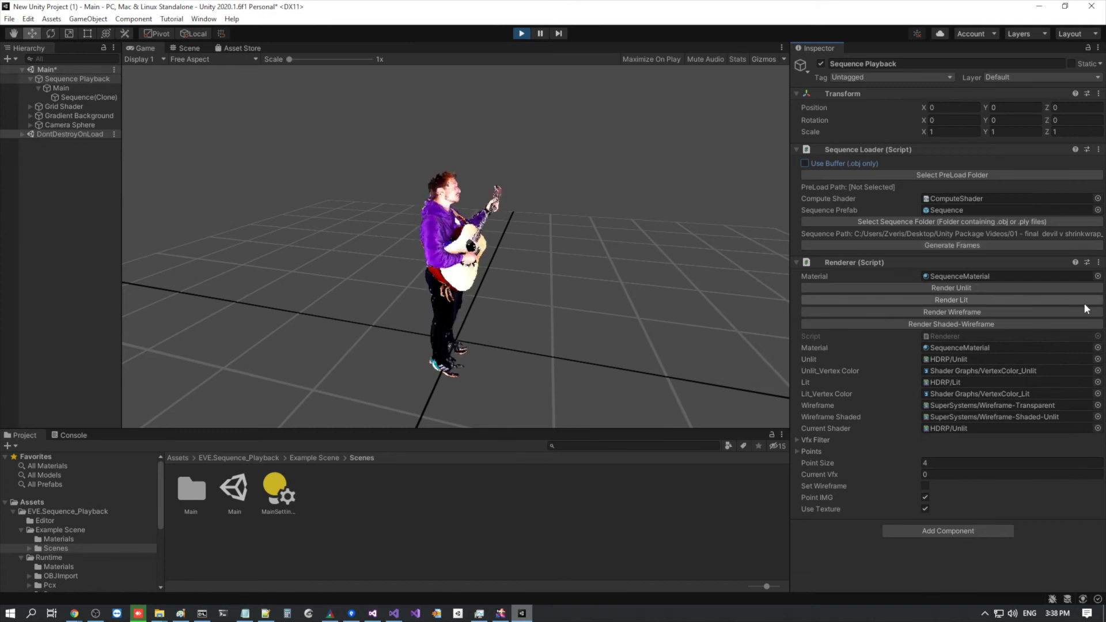
Examine the playing guitarist sequence from several sides and up close, and check the Sequence(Clone) settings
left_click_drag(650, 334, 587, 318)
scroll(557, 338, "up", 5)
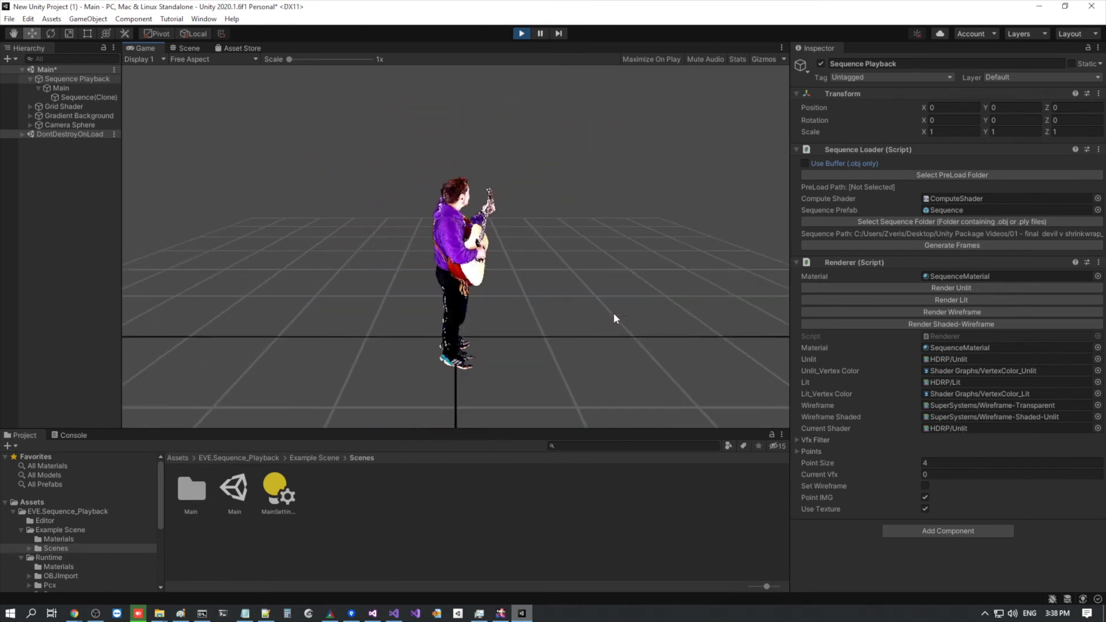
left_click_drag(604, 313, 492, 289)
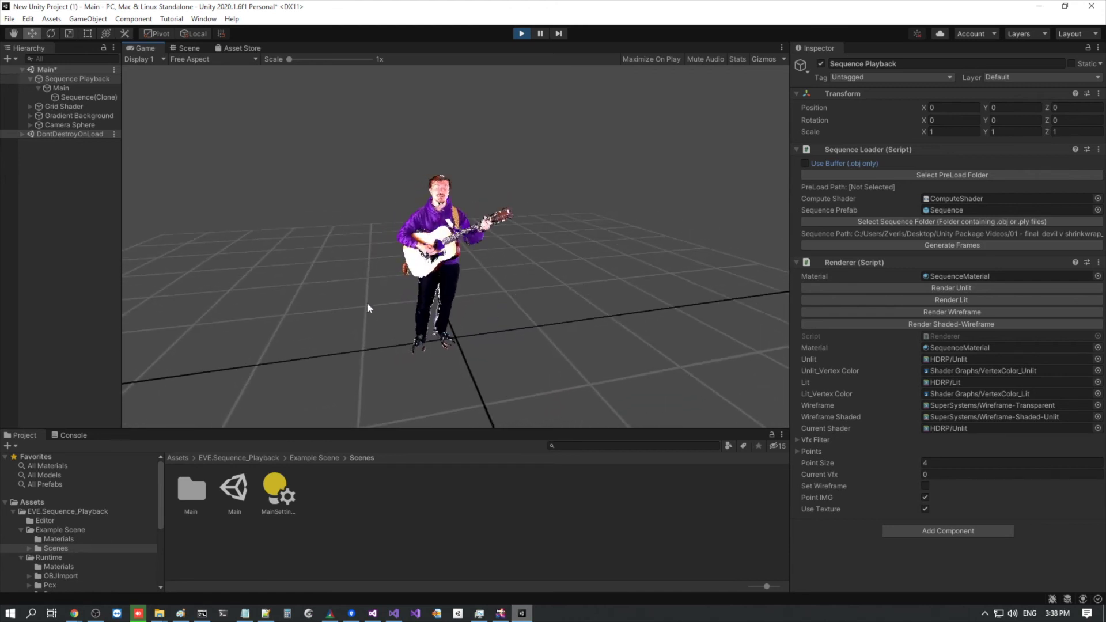
left_click(102, 97)
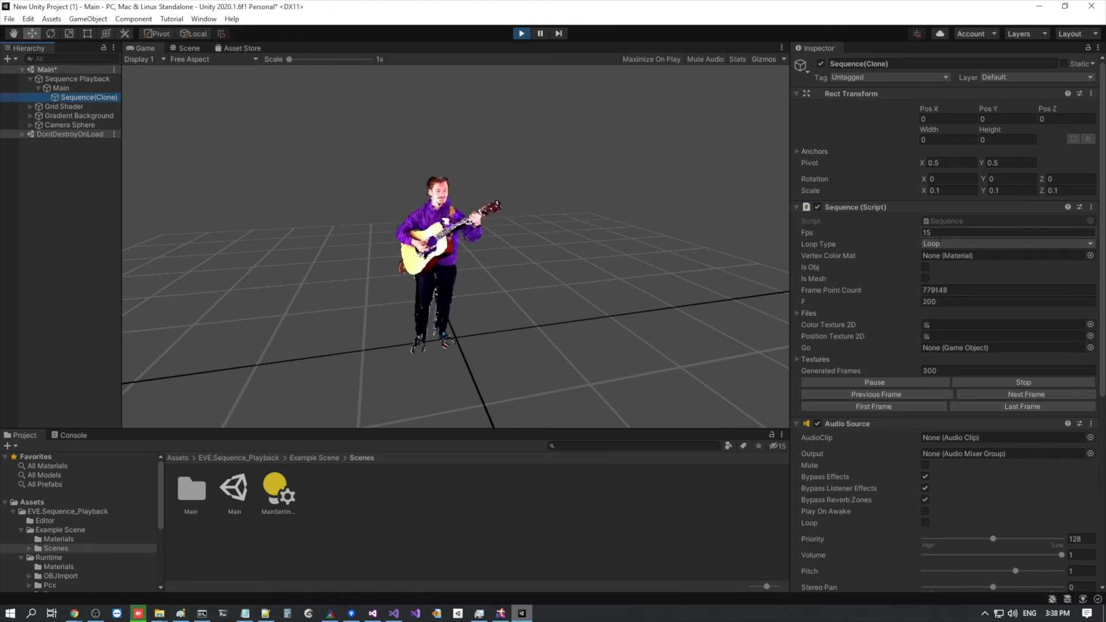
left_click(81, 80)
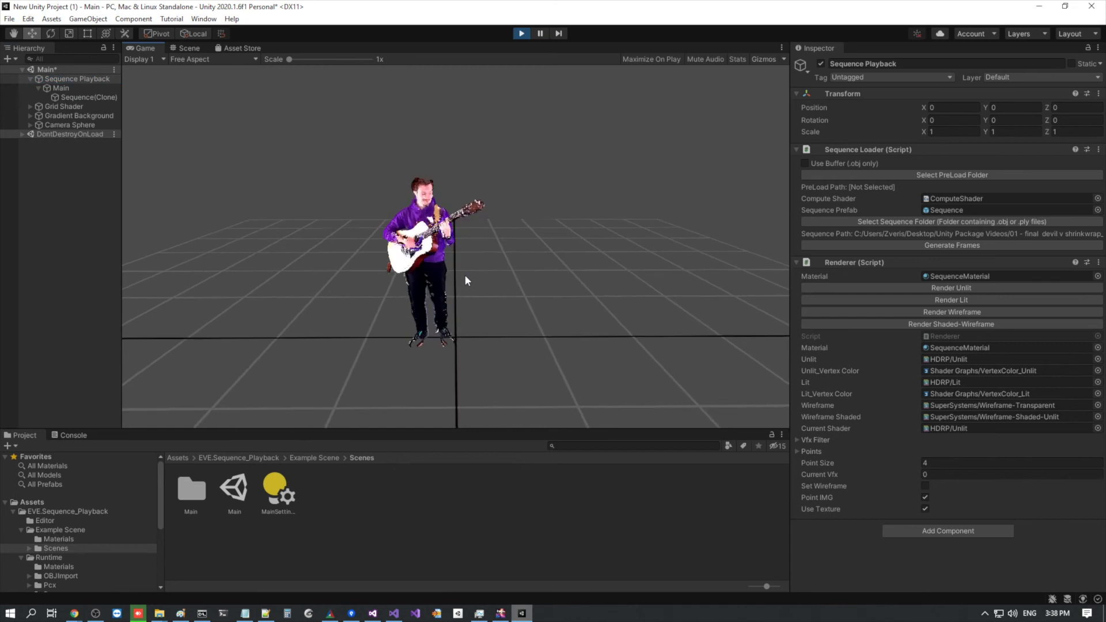
scroll(438, 325, "up", 2)
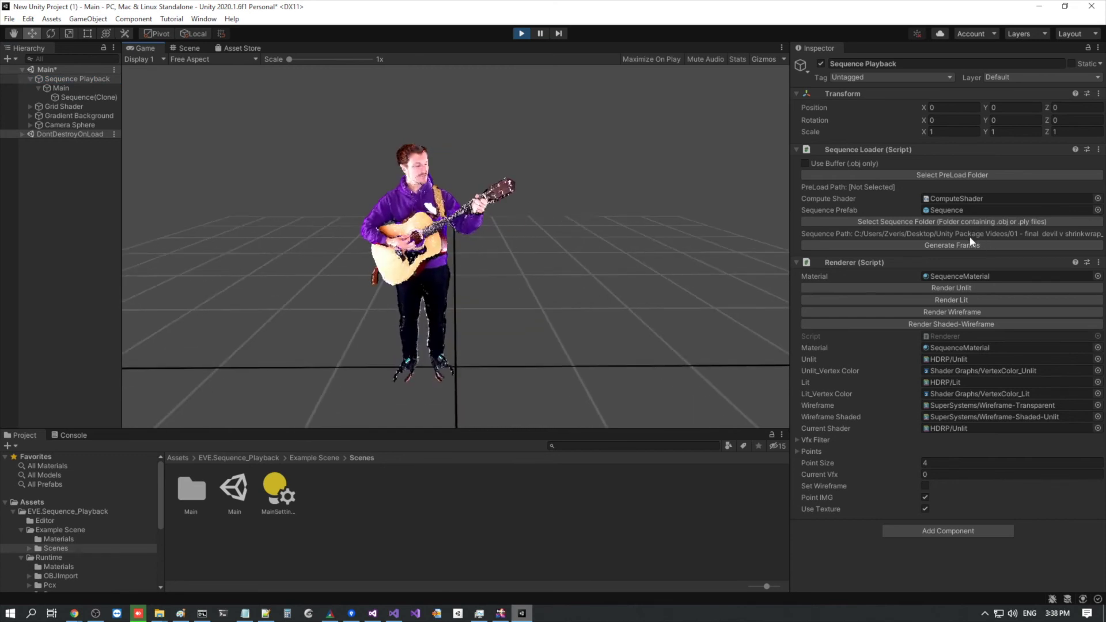
Generate frames from the Frames folder in 02 - final devil w colormix_364to500 and view the figure from the opposite side
left_click(947, 222)
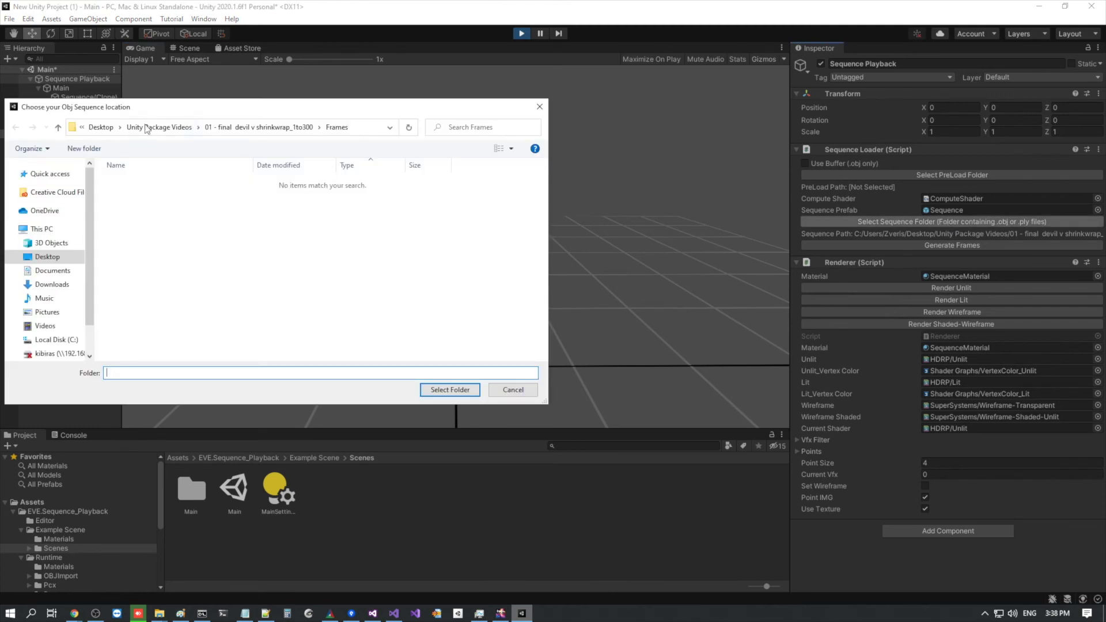
left_click(169, 127)
double_click(167, 206)
double_click(165, 182)
left_click(453, 391)
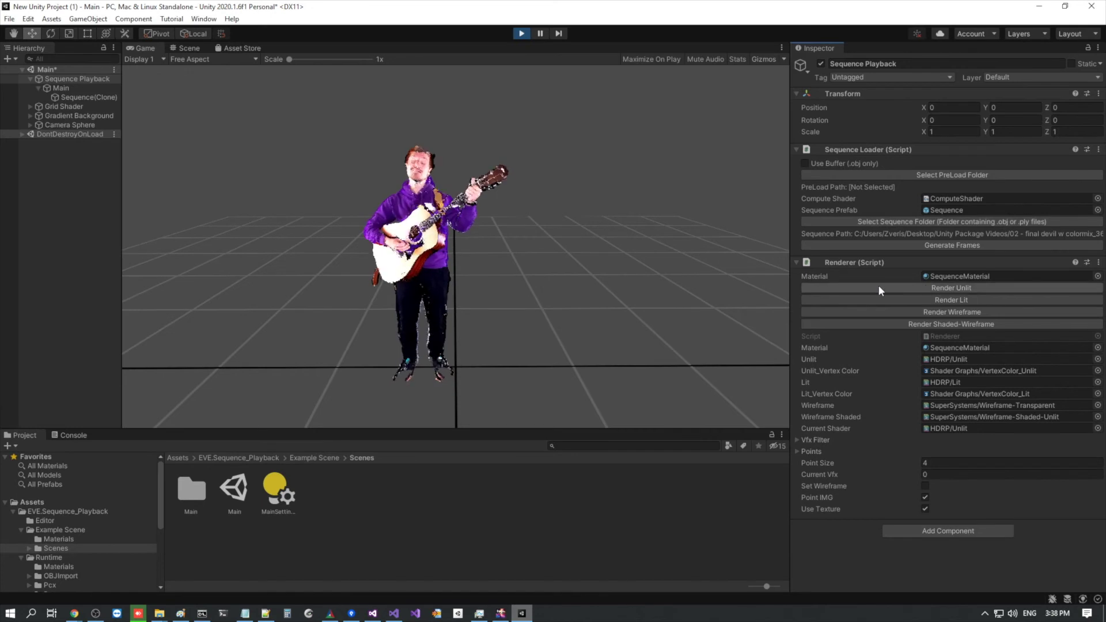
left_click(954, 246)
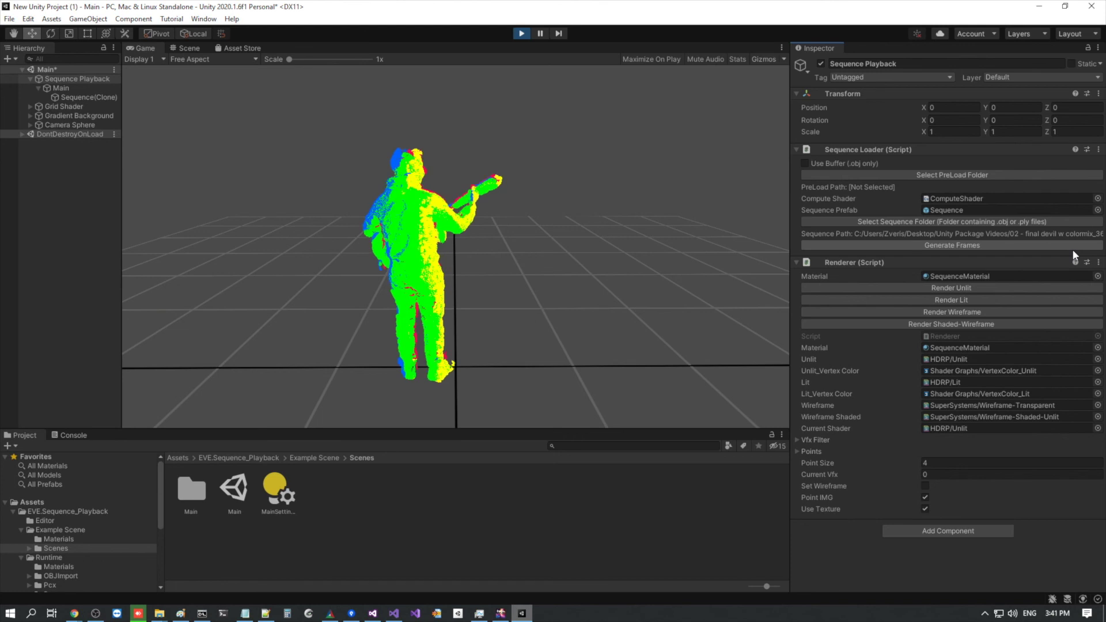
left_click_drag(449, 279, 513, 258)
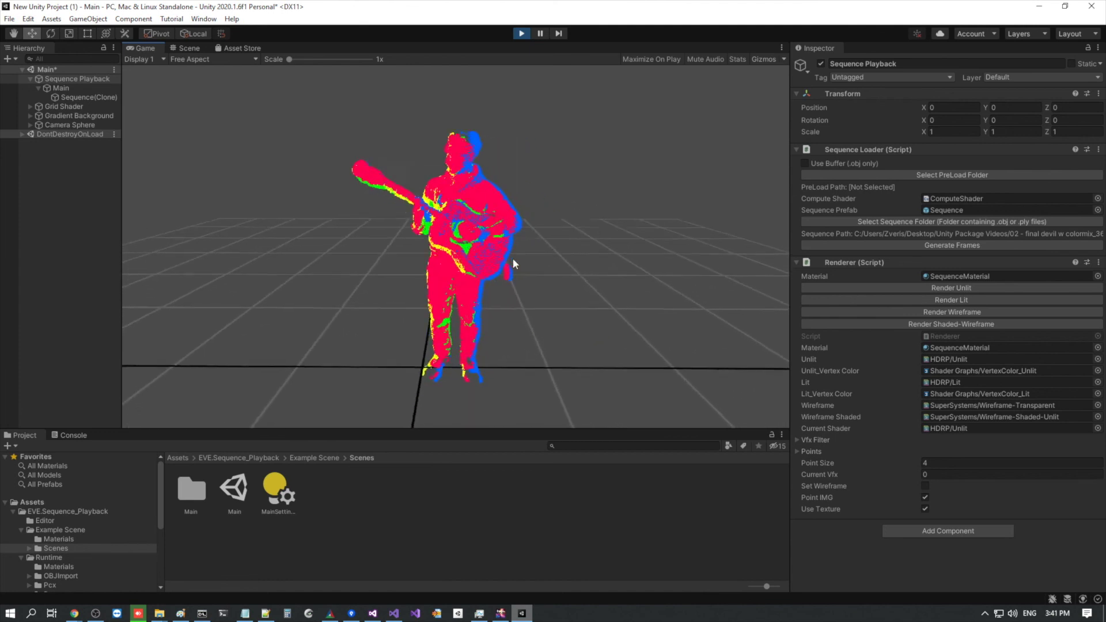
Exit Play mode, disable Use Buffer, and set the sequence path to the Frames folder in 02 - final devil w colormix_364to500
left_click(519, 35)
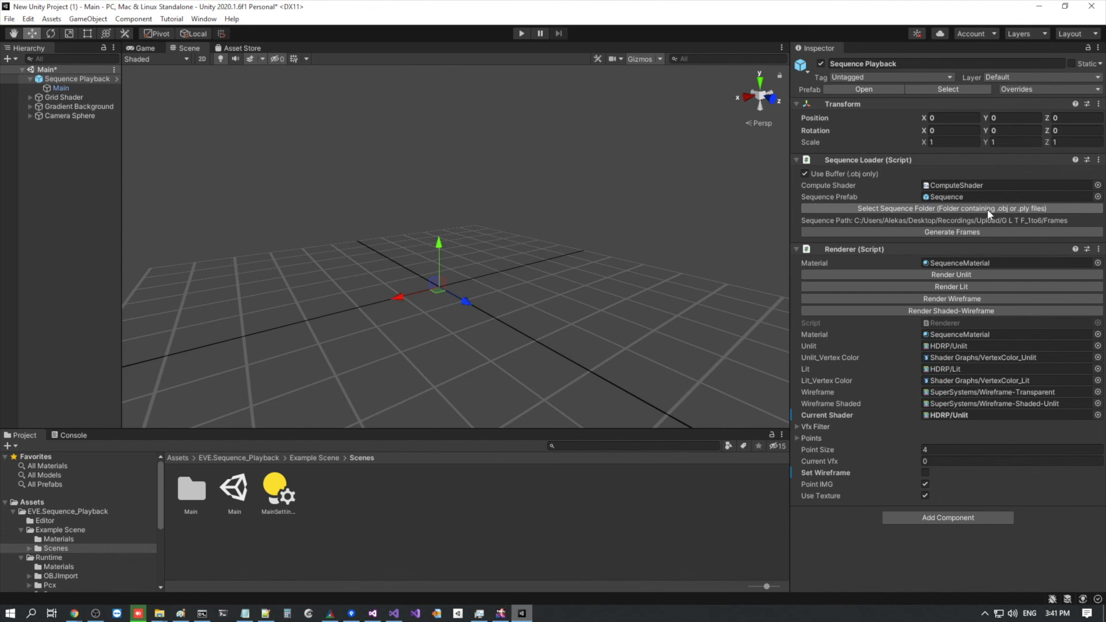
left_click(805, 173)
left_click(908, 232)
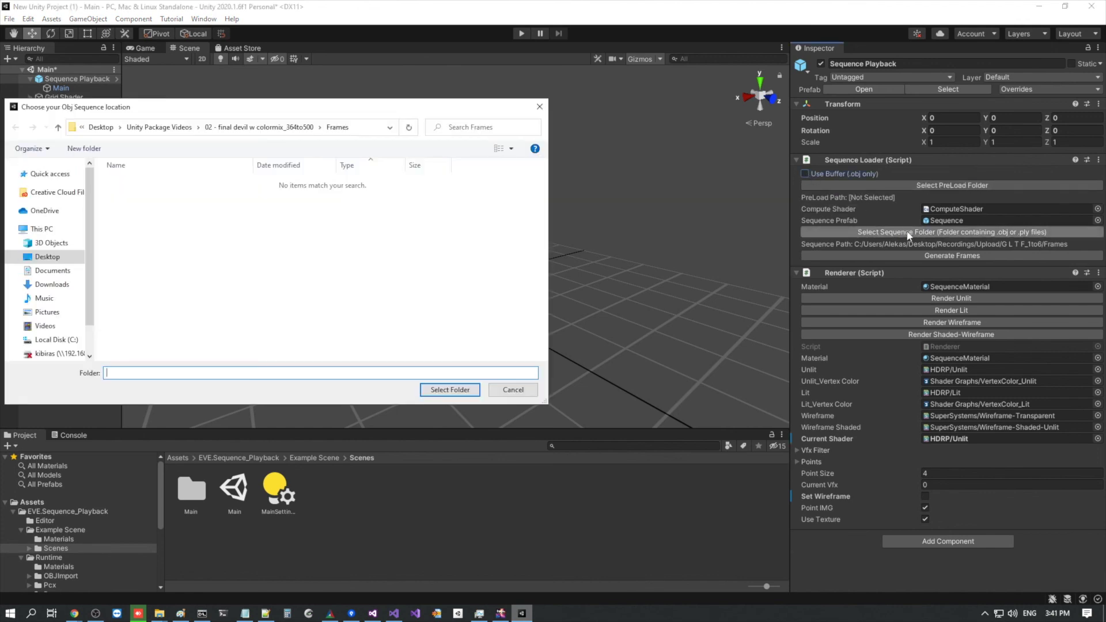
left_click(449, 390)
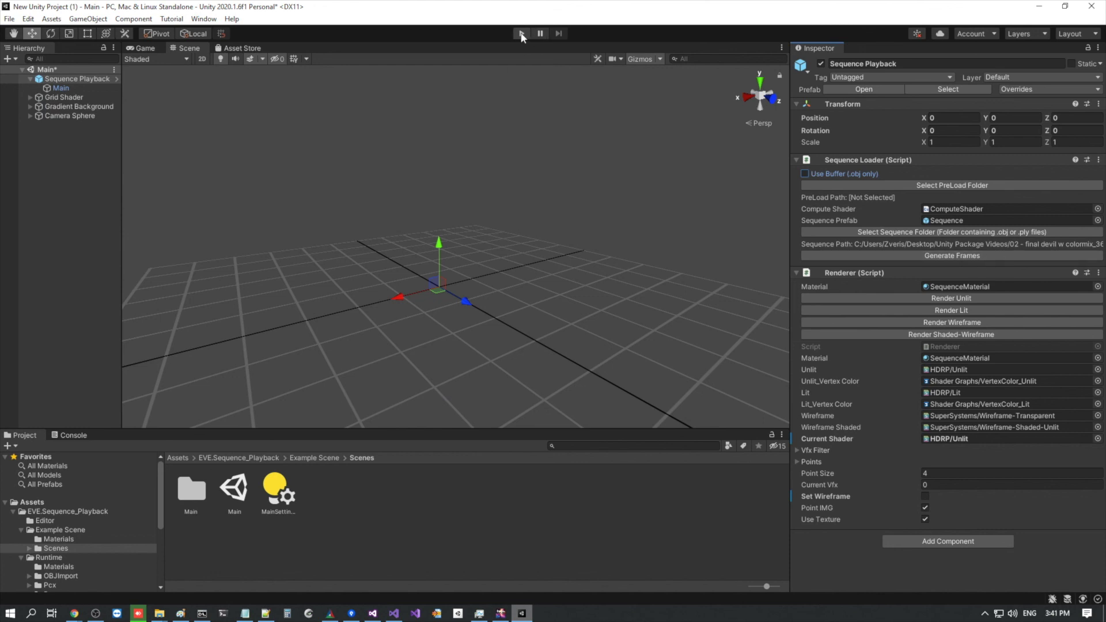